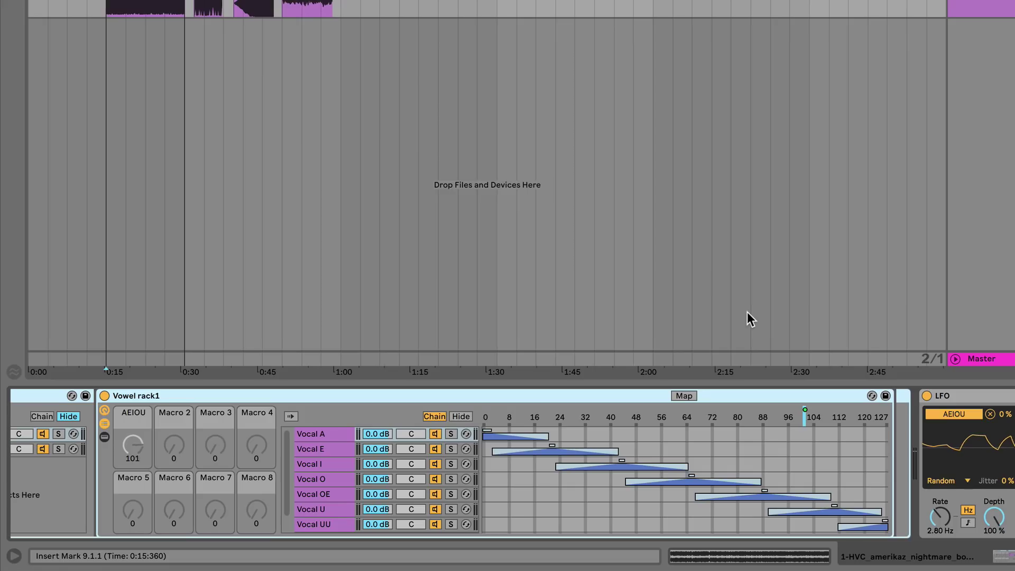
Show the devices inside Vowel rack1 and examine the EQ Eight settings on the vocal chains, starting with Vocal A
{"action": "left_click", "coordinate": [340, 435]}
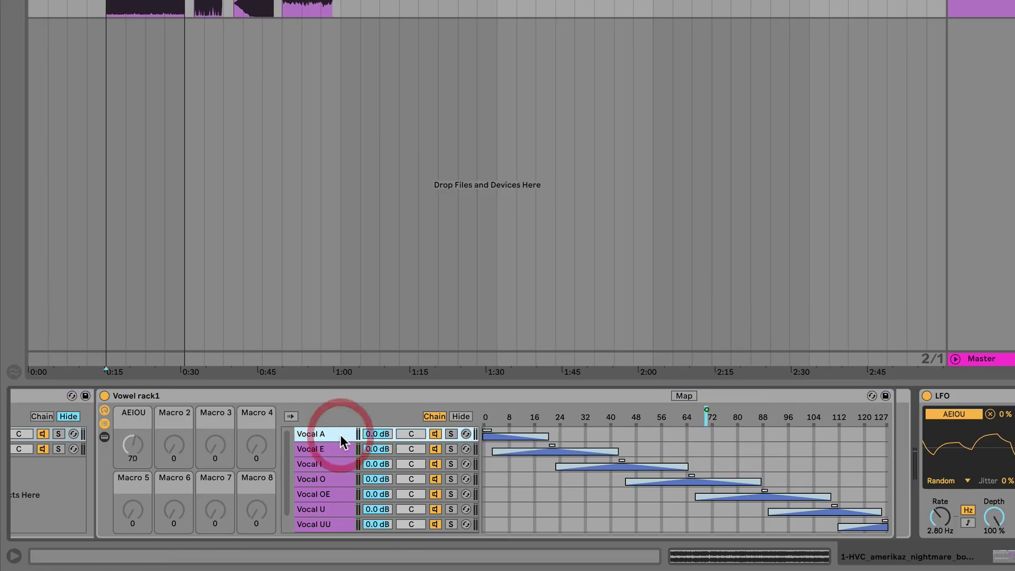
{"action": "left_click", "coordinate": [106, 436]}
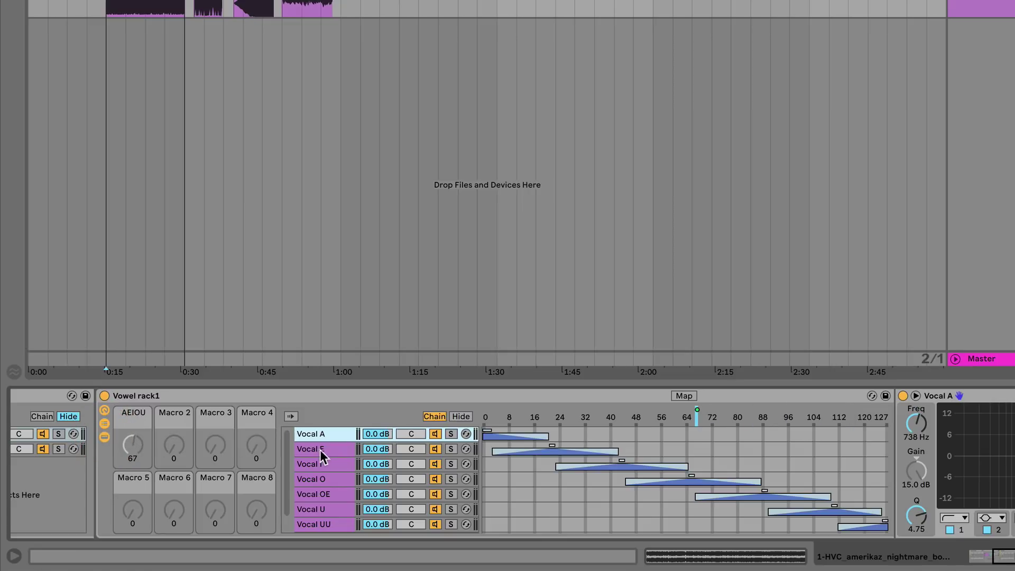
{"action": "scroll", "coordinate": [322, 448], "scroll_direction": "down", "scroll_amount": 1}
{"action": "scroll", "coordinate": [321, 449], "scroll_direction": "up", "scroll_amount": 1}
{"action": "scroll", "coordinate": [347, 412], "scroll_direction": "right", "scroll_amount": 4}
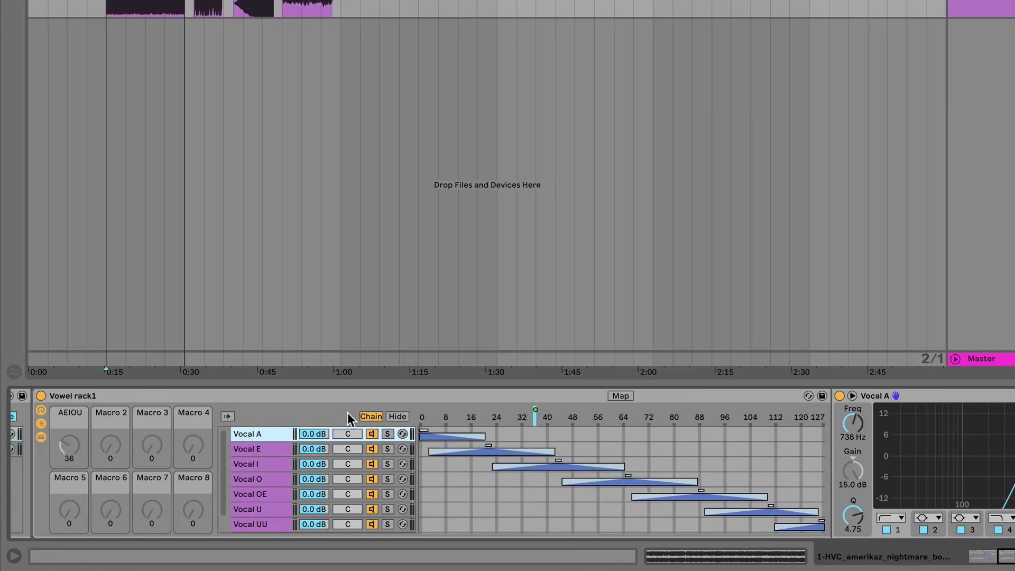
{"action": "scroll", "coordinate": [347, 416], "scroll_direction": "right", "scroll_amount": 2}
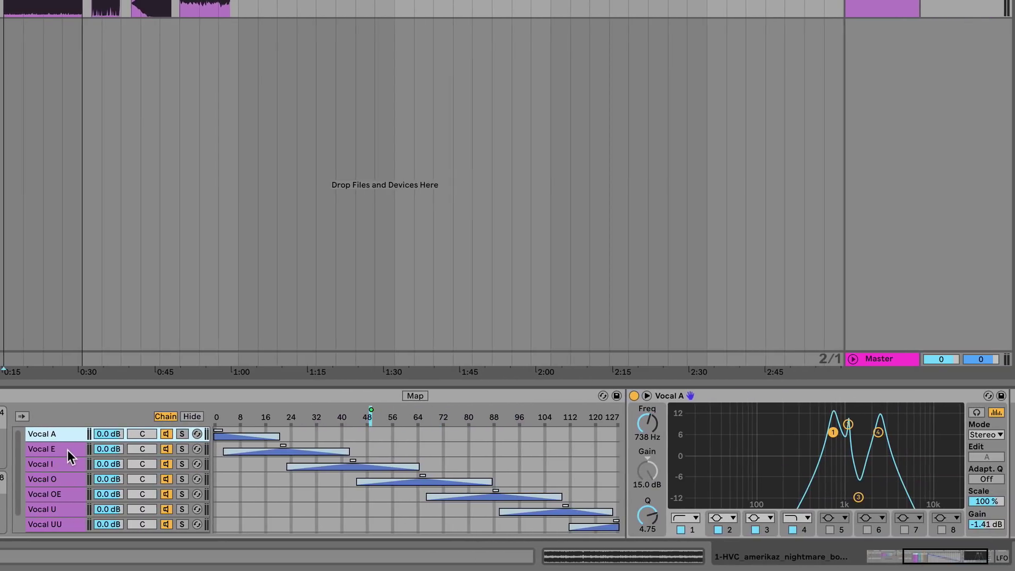
{"action": "left_click", "coordinate": [171, 449]}
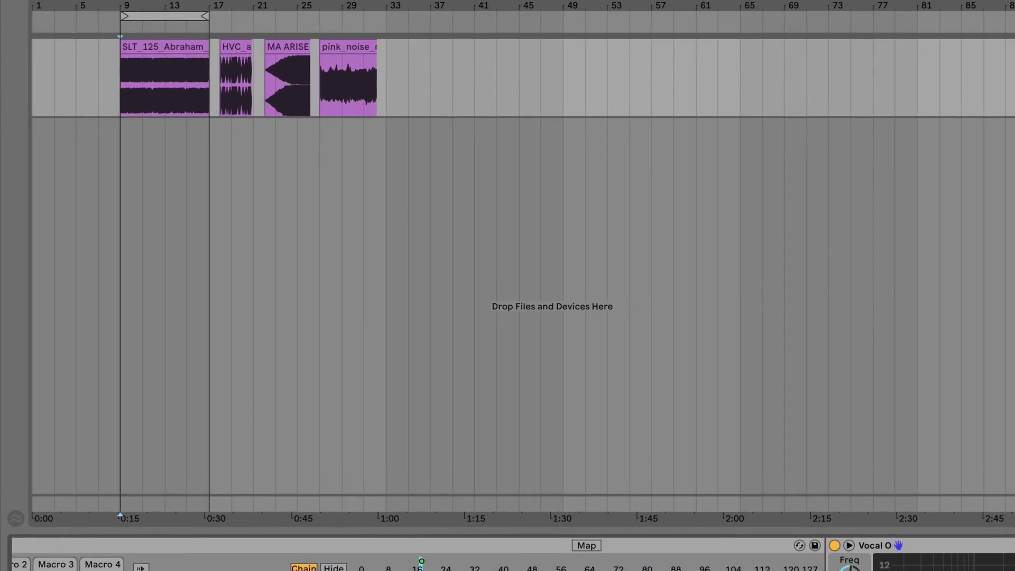
Open the browser and reveal the Formant presets of EQ Eight
{"action": "key", "text": "ctrl+alt+b"}
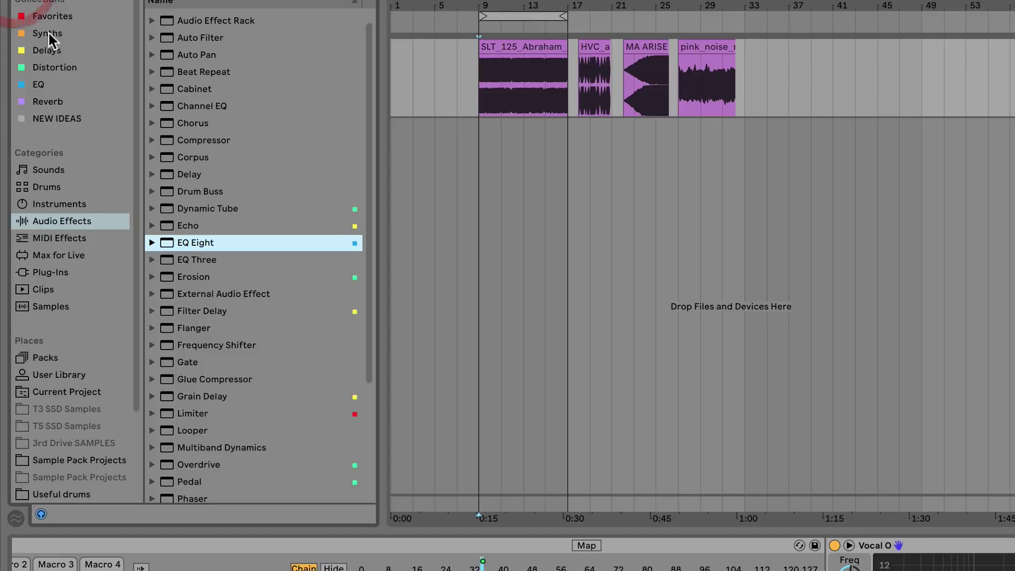
{"action": "left_click", "coordinate": [153, 243]}
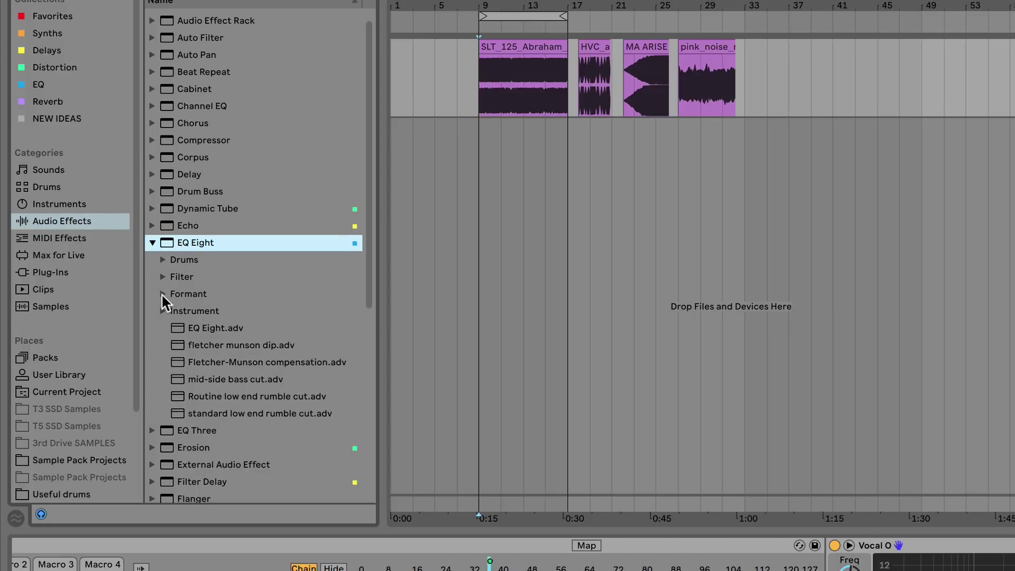
{"action": "left_click", "coordinate": [161, 293]}
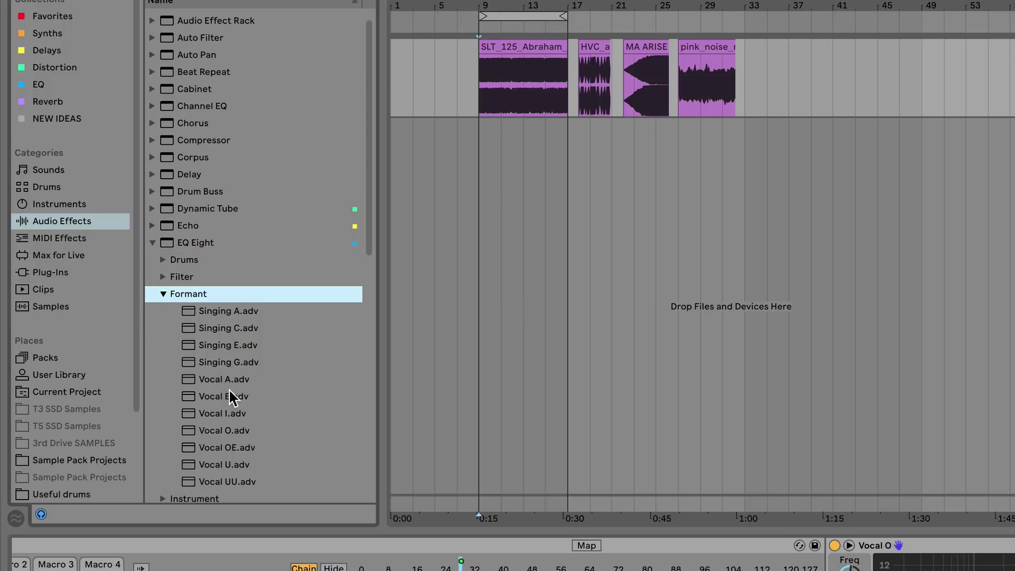
Create a new audio track and load the EQ Eight Formant preset Vocal A onto it
{"action": "left_click_drag", "start_coordinate": [218, 382], "coordinate": [528, 187]}
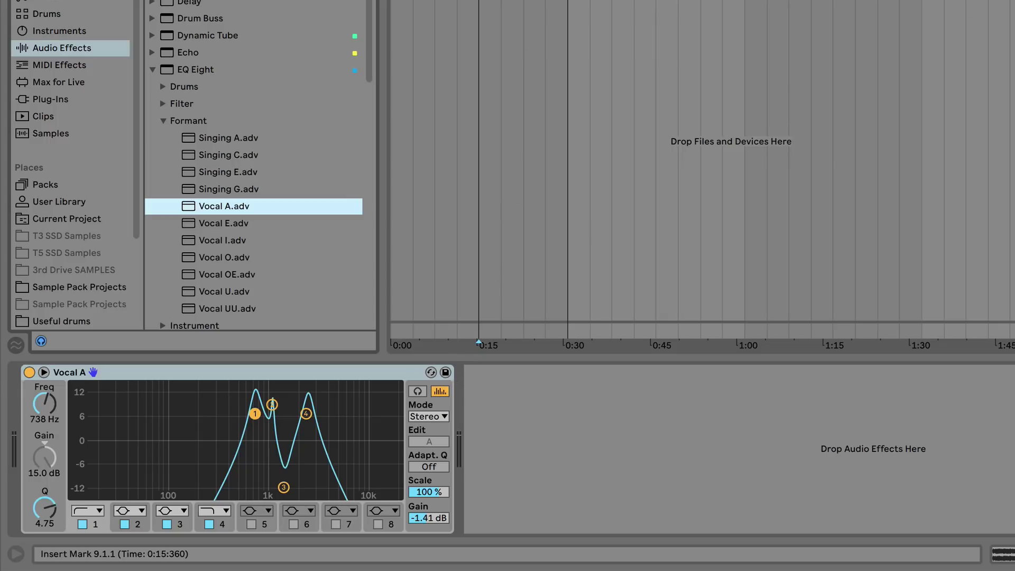
{"action": "key", "text": "super+t"}
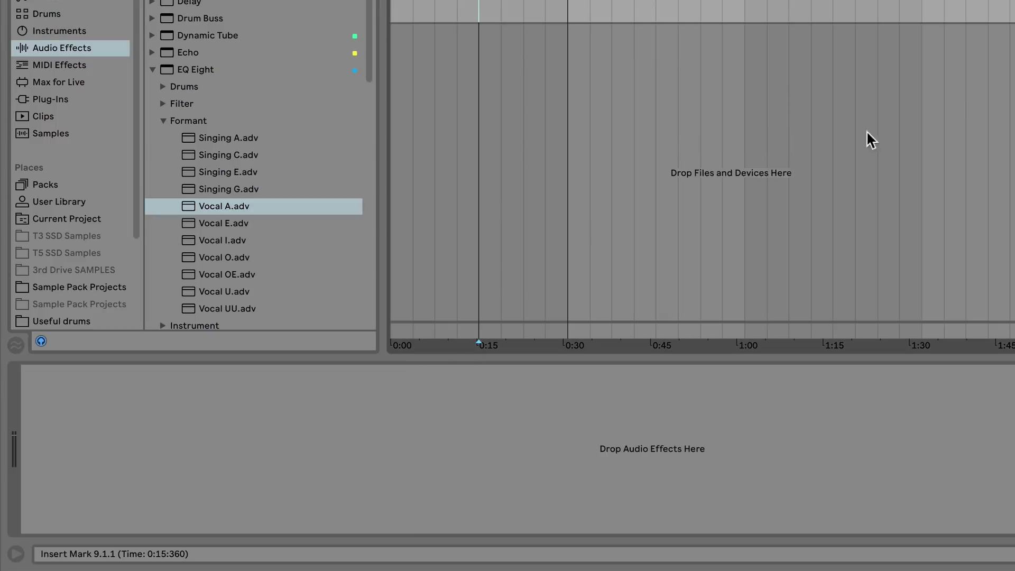
{"action": "double_click", "coordinate": [230, 205]}
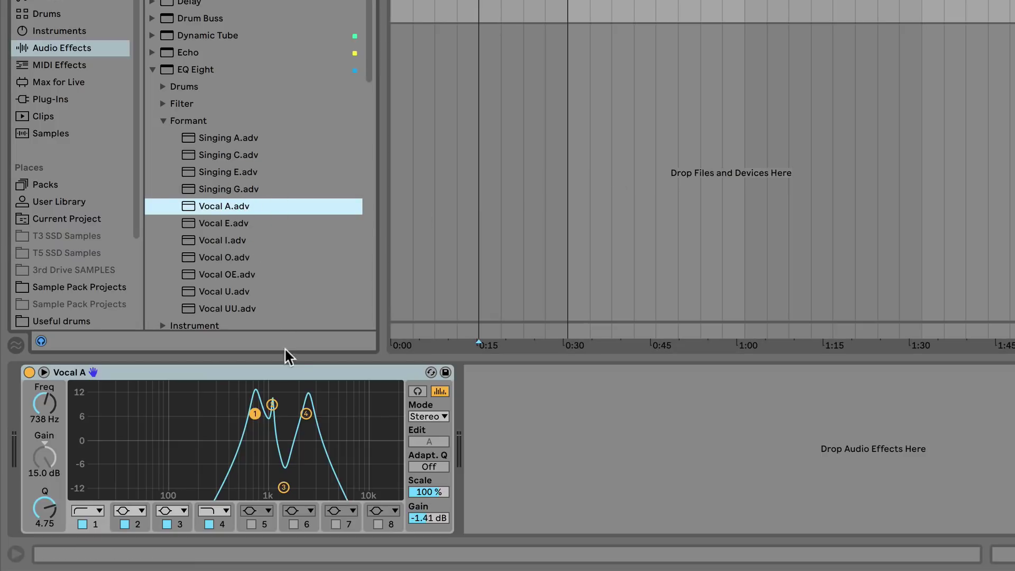
Group the Vocal A device into an Audio Effect Rack and show the rack's chain list
{"action": "right_click", "coordinate": [290, 371]}
{"action": "left_click", "coordinate": [333, 192]}
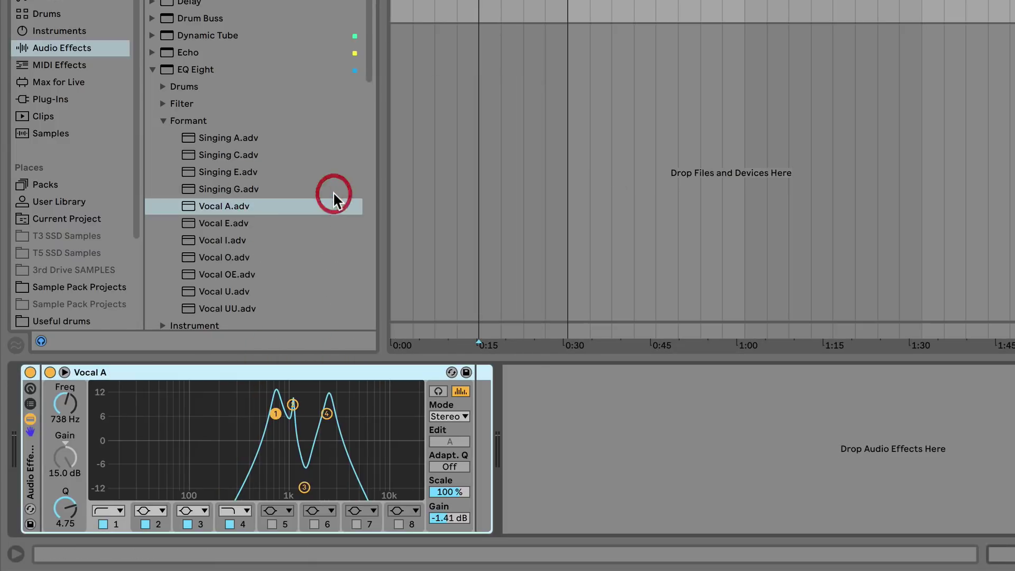
{"action": "left_click", "coordinate": [30, 405]}
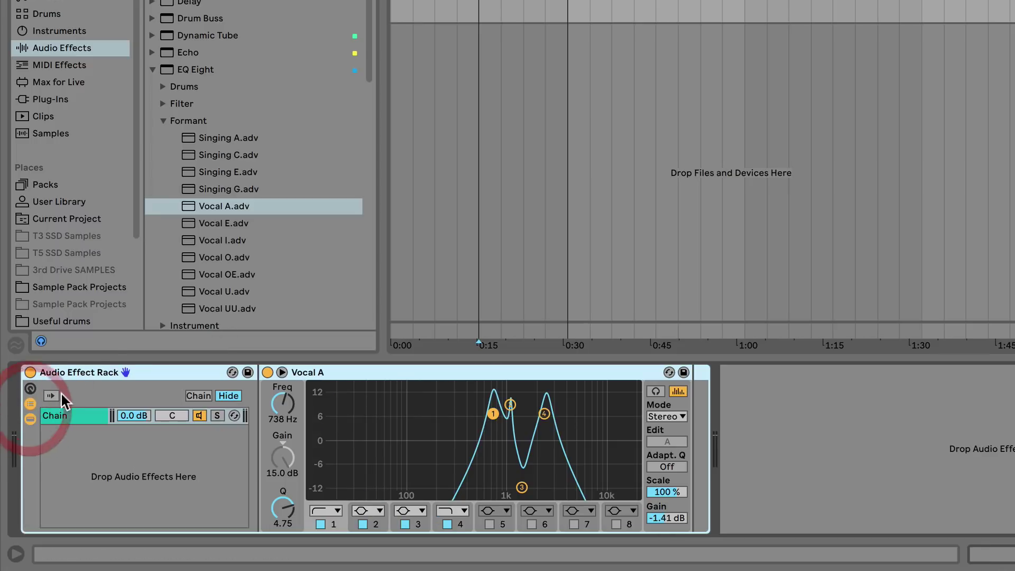
Add the Vocal E, Vocal I, Vocal O and Vocal OE presets to the rack as separate chains
{"action": "left_click_drag", "start_coordinate": [222, 223], "coordinate": [115, 458]}
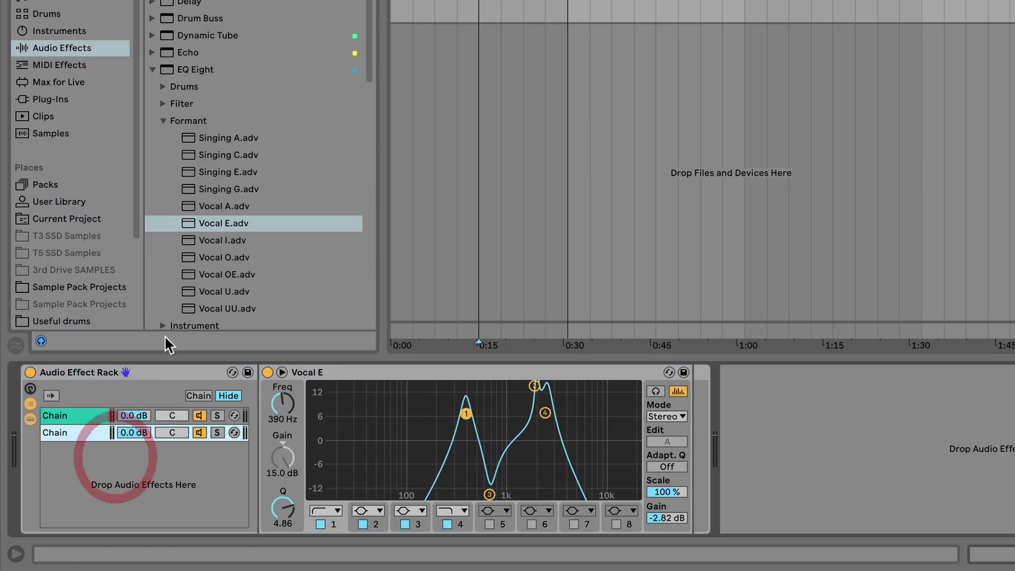
{"action": "left_click_drag", "start_coordinate": [220, 241], "coordinate": [168, 477]}
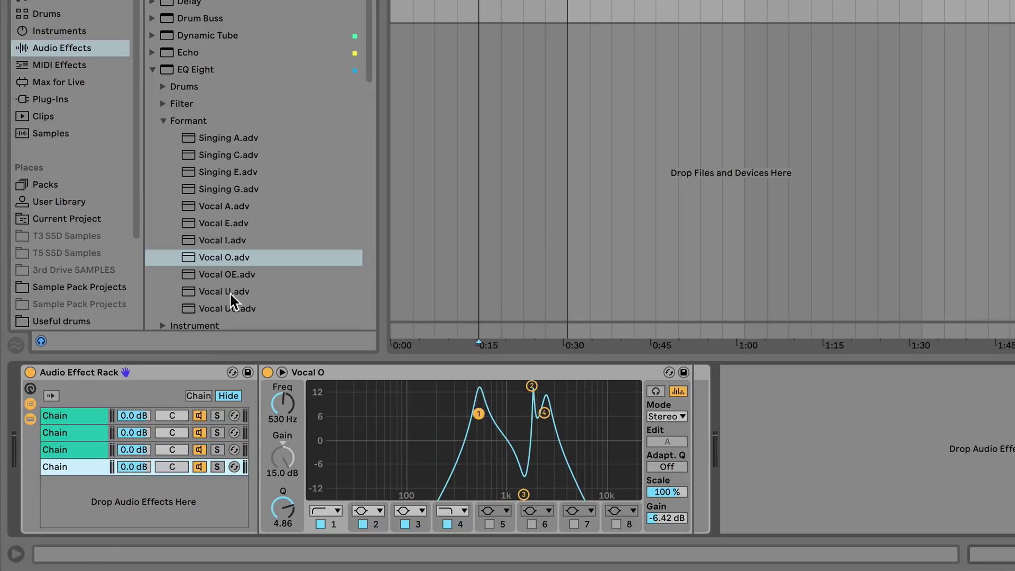
{"action": "left_click_drag", "start_coordinate": [227, 275], "coordinate": [227, 481]}
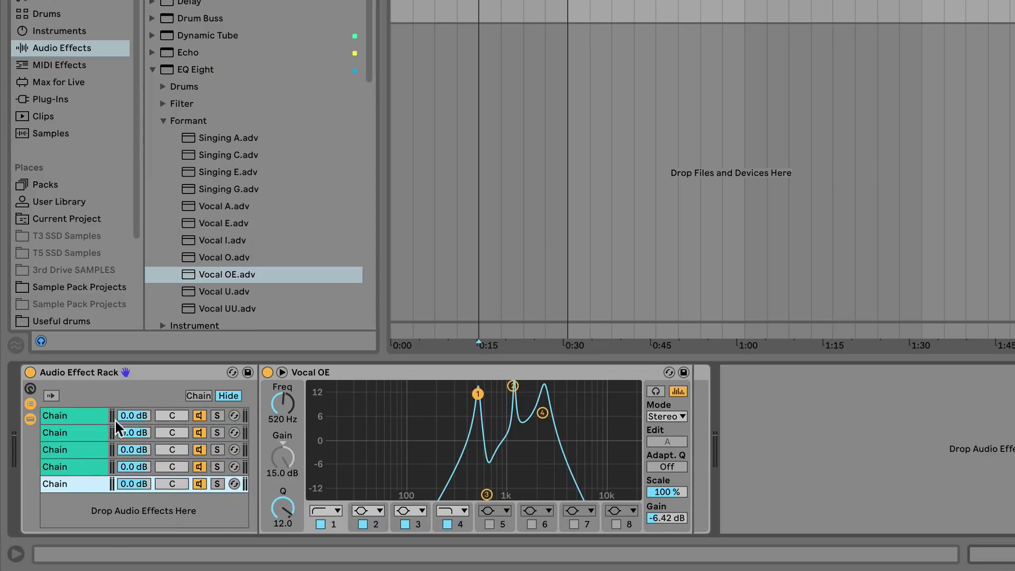
Extend the chain selector zones of all five chains to about 112 and distribute their ranges equally
{"action": "left_click", "coordinate": [199, 396]}
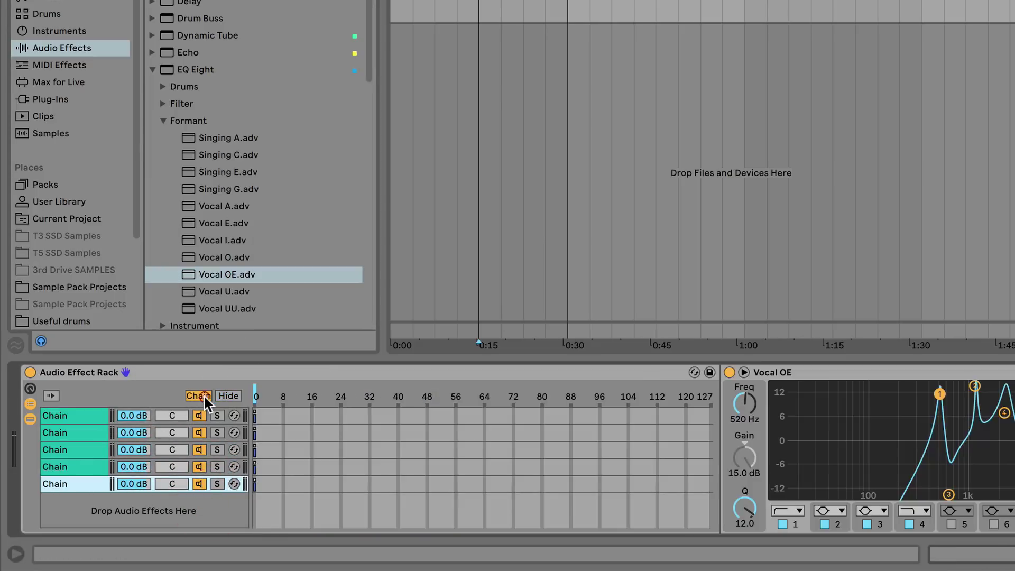
{"action": "left_click", "coordinate": [99, 416], "text": "shift"}
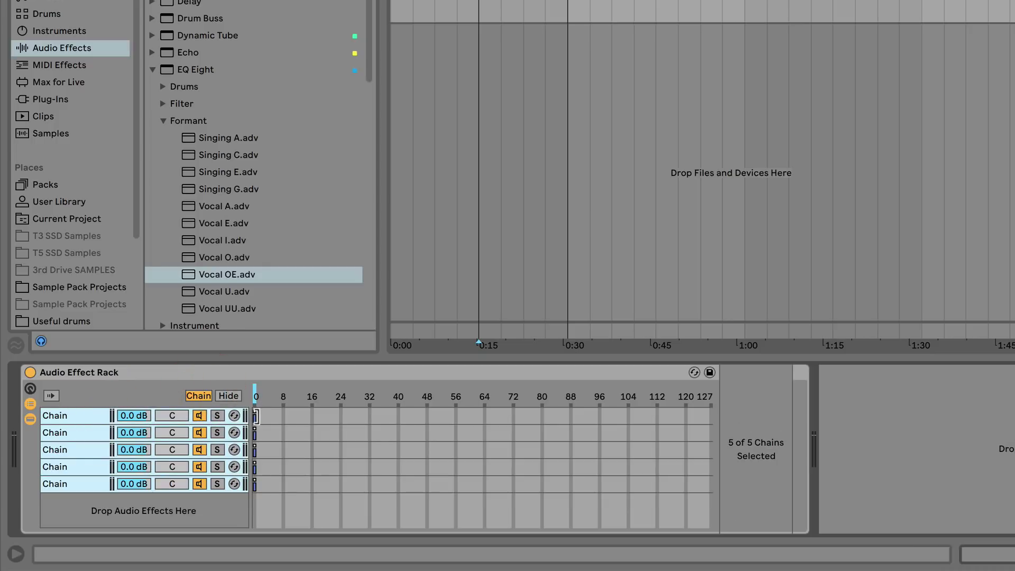
{"action": "left_click_drag", "start_coordinate": [256, 416], "coordinate": [660, 419]}
{"action": "right_click", "coordinate": [90, 416]}
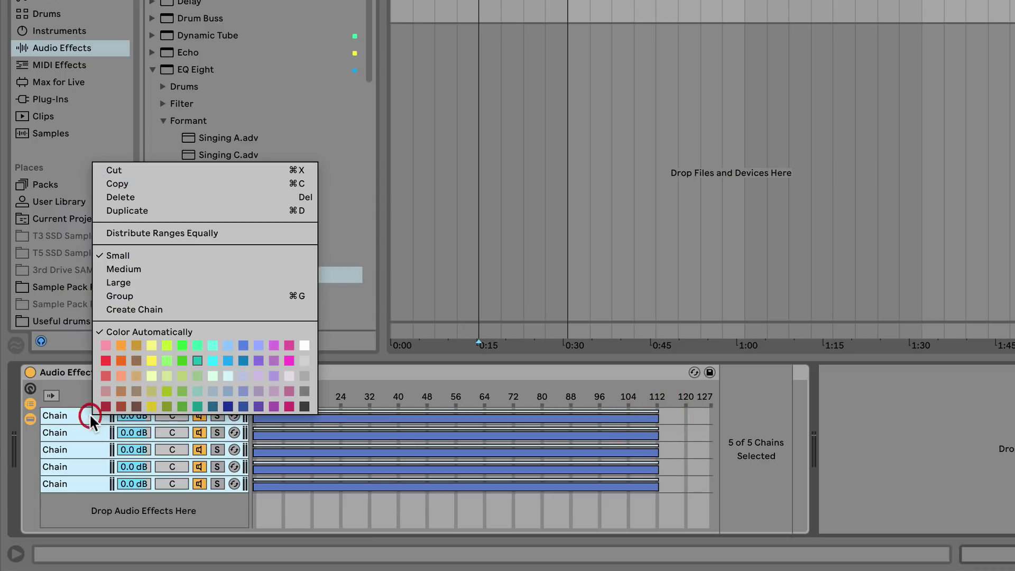
{"action": "left_click", "coordinate": [144, 233]}
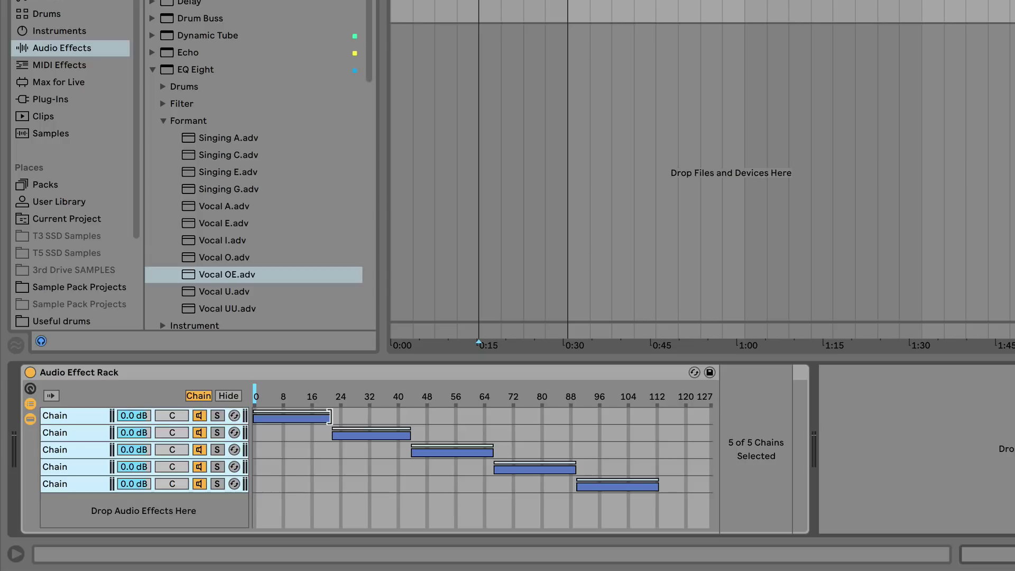
Lengthen all zones so neighbours overlap, with the first ending at 37, and add crossfades starting with the first two chains
{"action": "left_click_drag", "start_coordinate": [329, 418], "coordinate": [385, 421]}
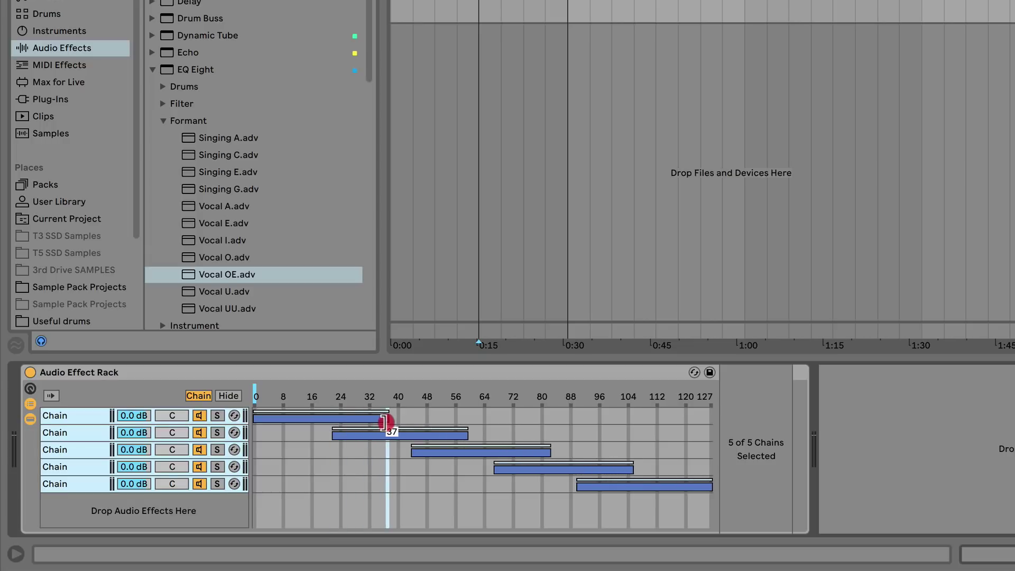
{"action": "left_click", "coordinate": [94, 416]}
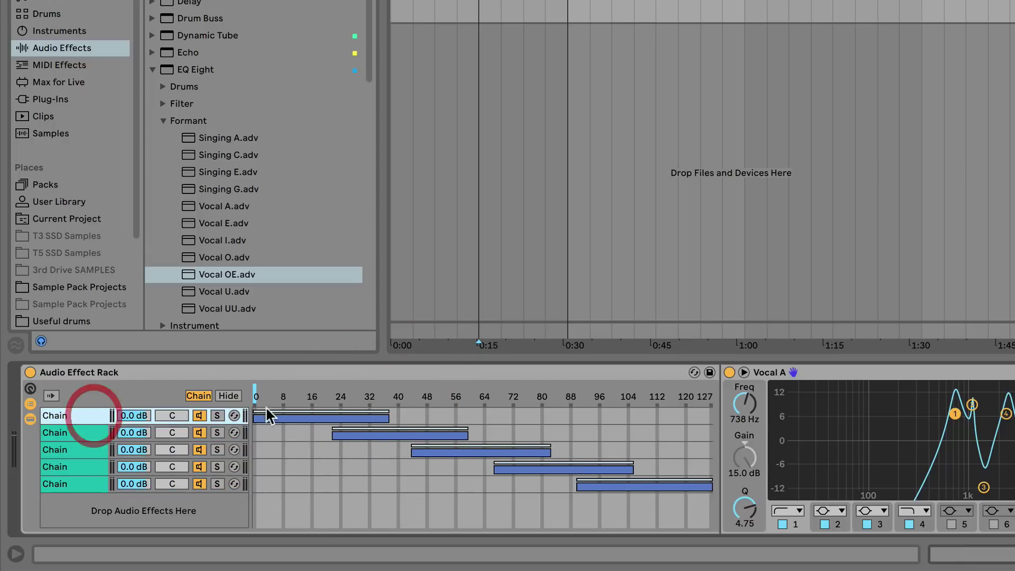
{"action": "left_click_drag", "start_coordinate": [388, 412], "coordinate": [405, 430]}
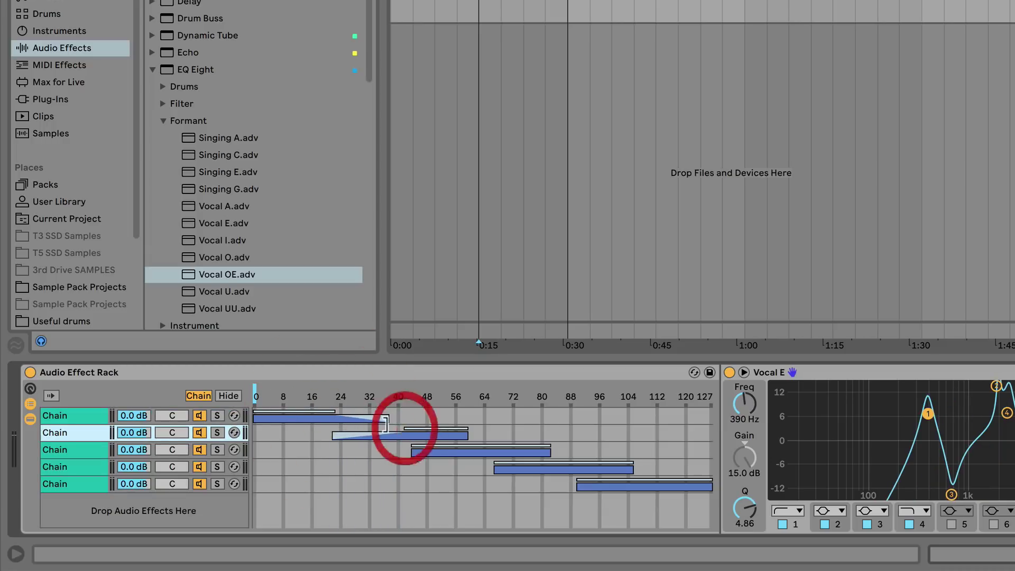
{"action": "mouse_move", "coordinate": [468, 431]}
{"action": "left_mouse_down"}
{"action": "mouse_move", "coordinate": [421, 433]}
{"action": "mouse_move", "coordinate": [471, 452]}
{"action": "mouse_move", "coordinate": [416, 447]}
{"action": "mouse_move", "coordinate": [482, 449]}
{"action": "mouse_move", "coordinate": [462, 448]}
{"action": "left_mouse_up"}
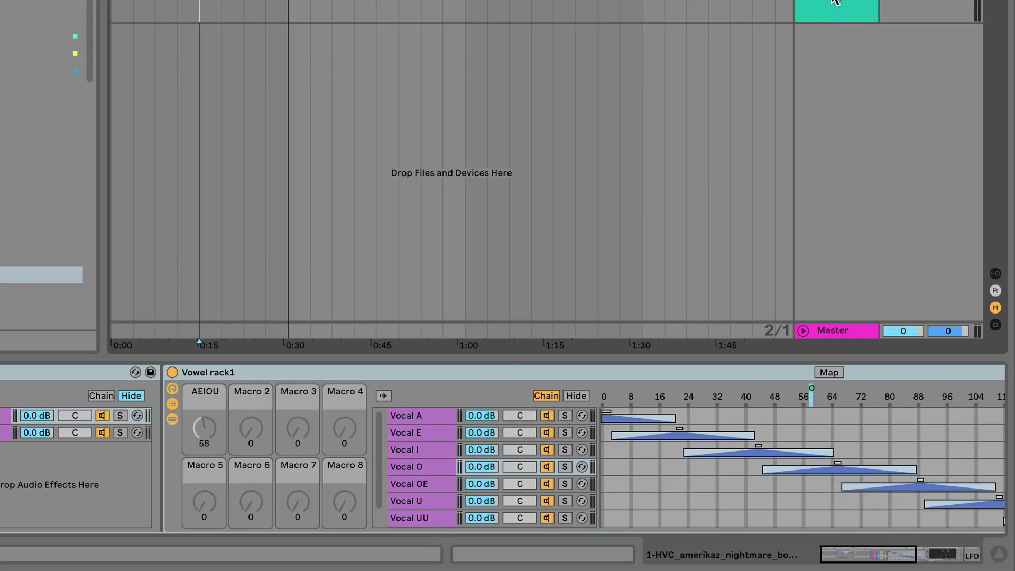
Delete the audio track holding the five-chain Audio Effect Rack
{"action": "left_click", "coordinate": [834, 2]}
{"action": "left_click", "coordinate": [834, 2]}
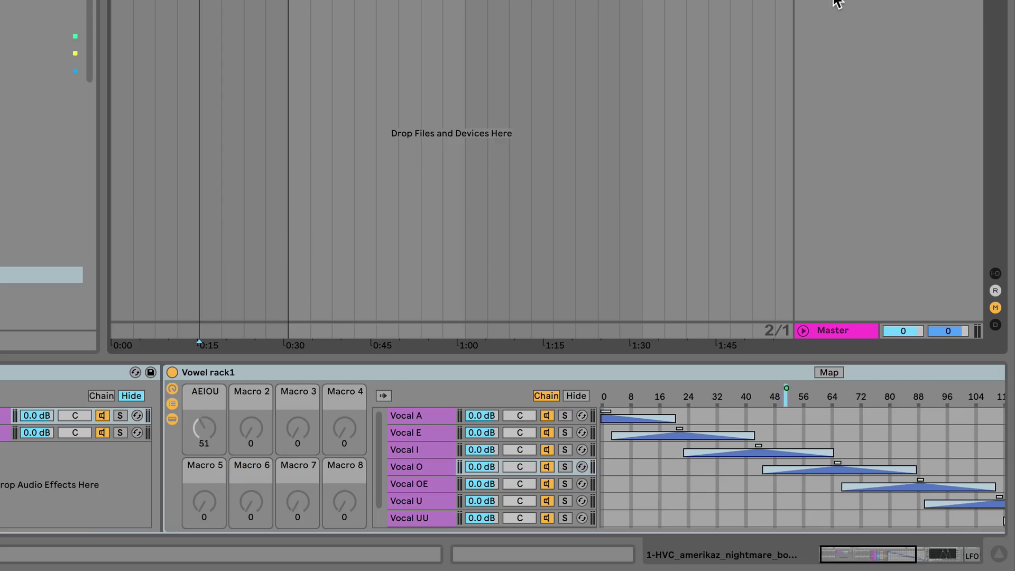
Map the chain selector of Vowel rack1 to Macro 2 and undo that mapping
{"action": "scroll", "coordinate": [586, 397], "scroll_direction": "right", "scroll_amount": 5}
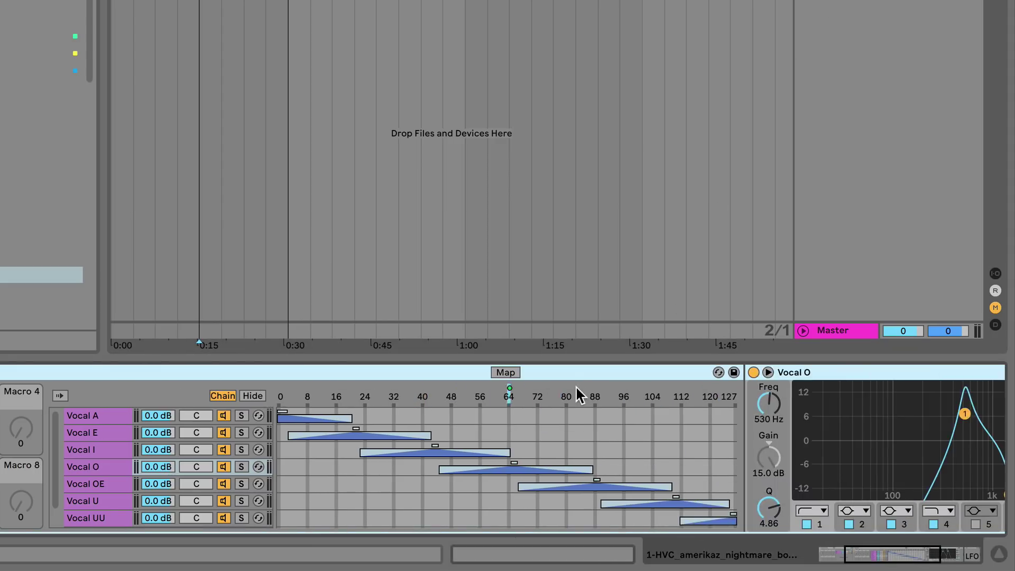
{"action": "right_click", "coordinate": [532, 391]}
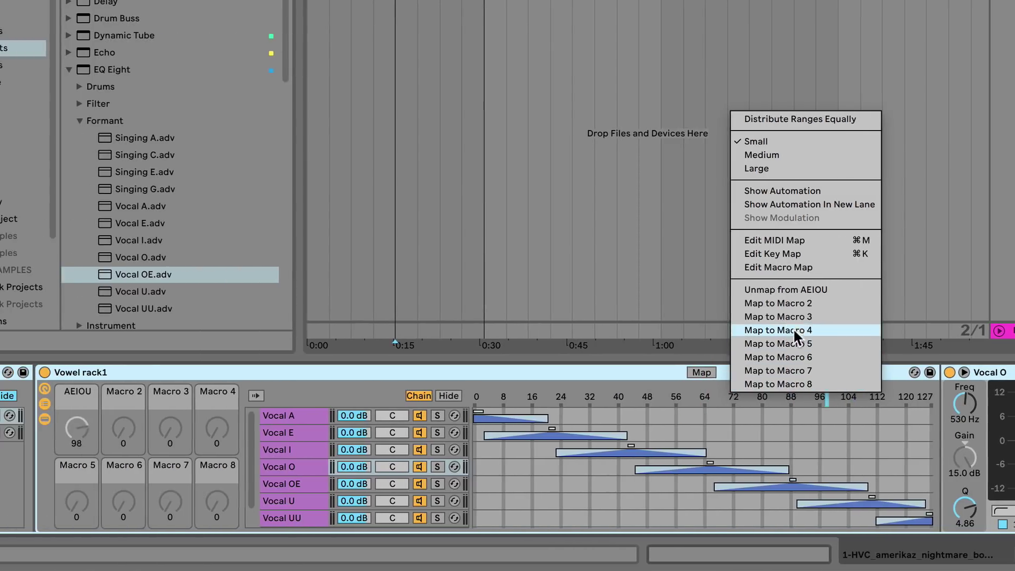
{"action": "left_click", "coordinate": [841, 302]}
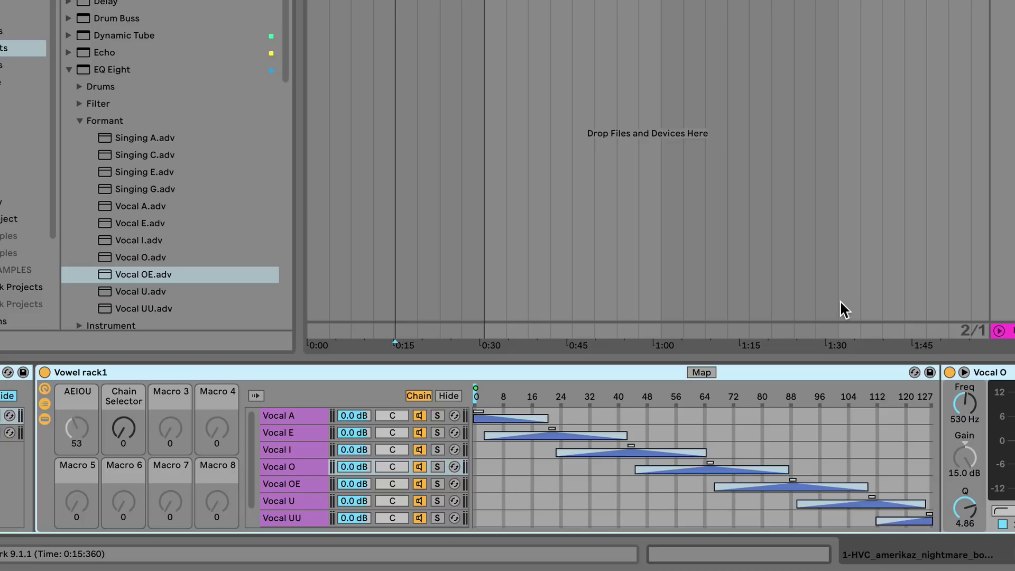
{"action": "key", "text": "super+z"}
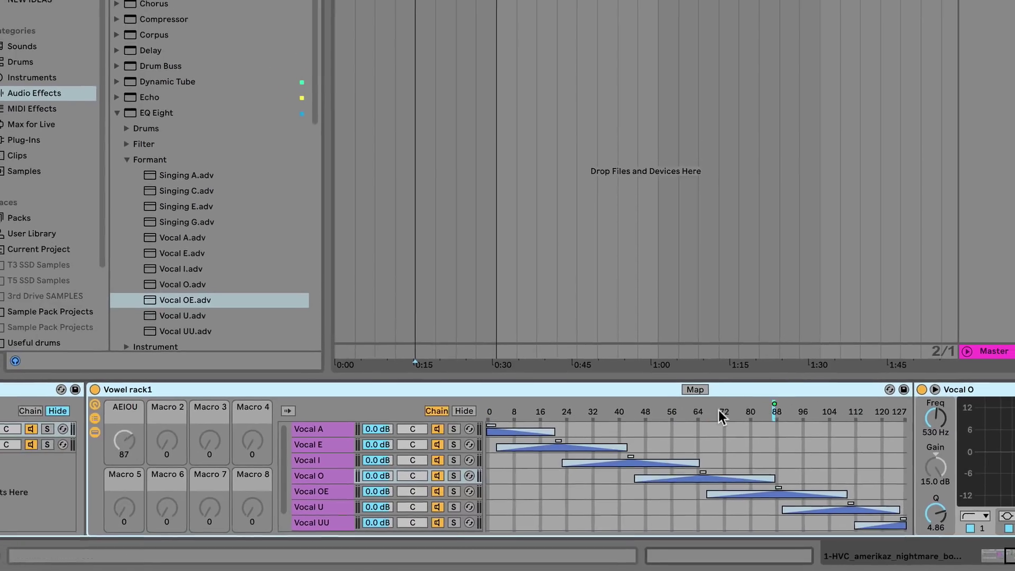
Hide the devices and chain zones of Vowel rack1, then select that rack beside the Wet/Dry rack
{"action": "left_click", "coordinate": [74, 427]}
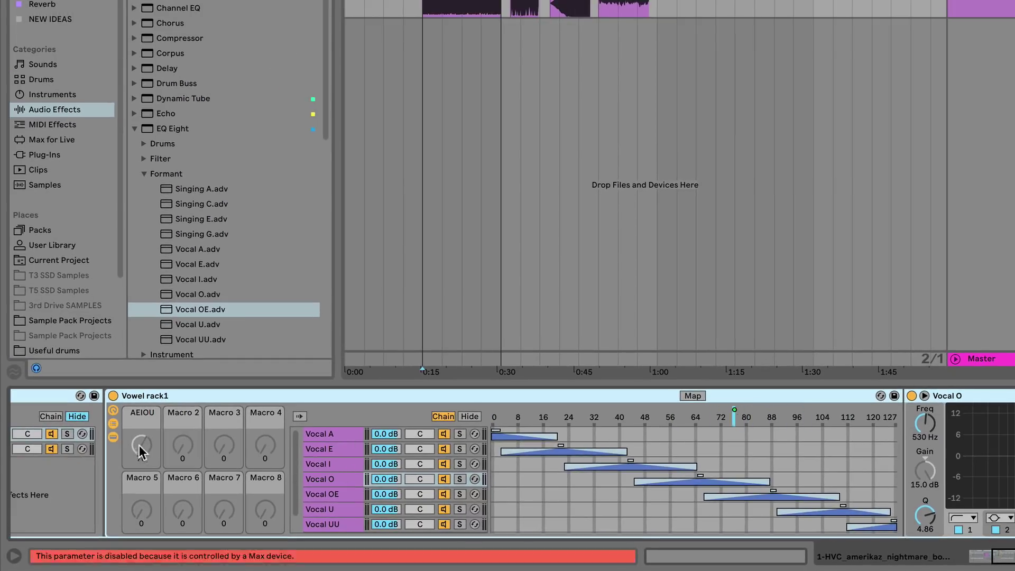
{"action": "left_click", "coordinate": [113, 437]}
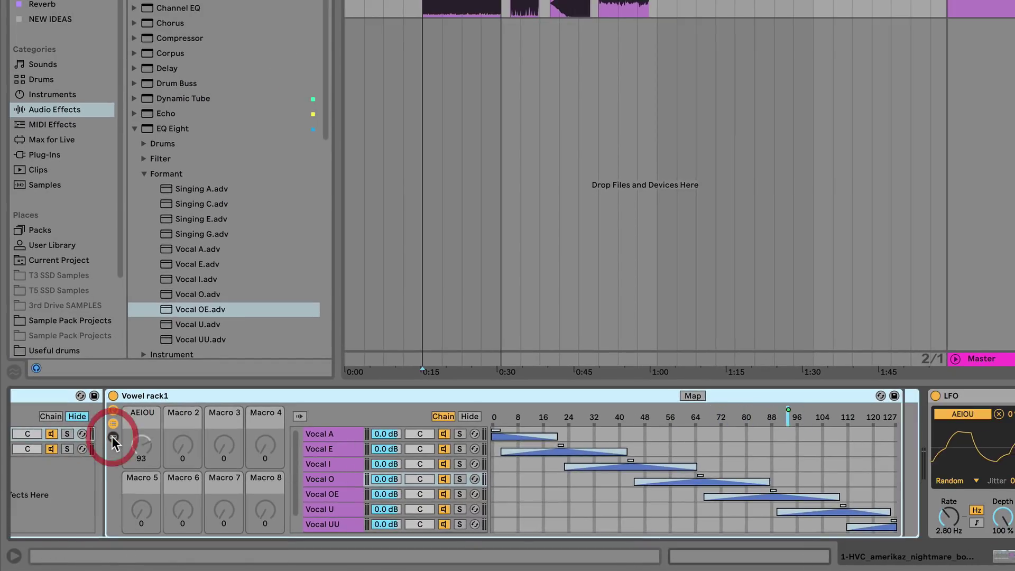
{"action": "scroll", "coordinate": [211, 437], "scroll_direction": "left", "scroll_amount": 4}
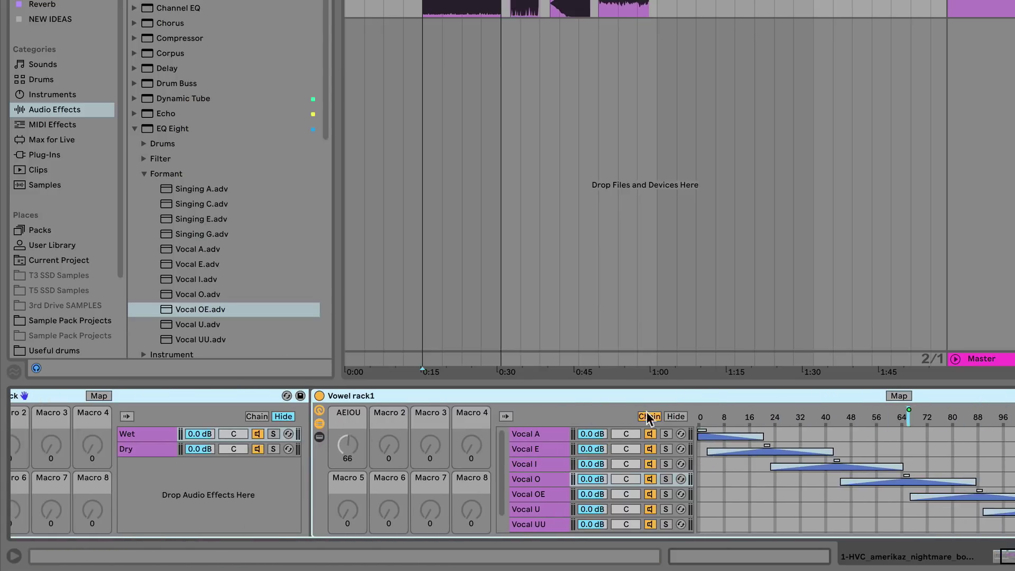
{"action": "left_click", "coordinate": [674, 417]}
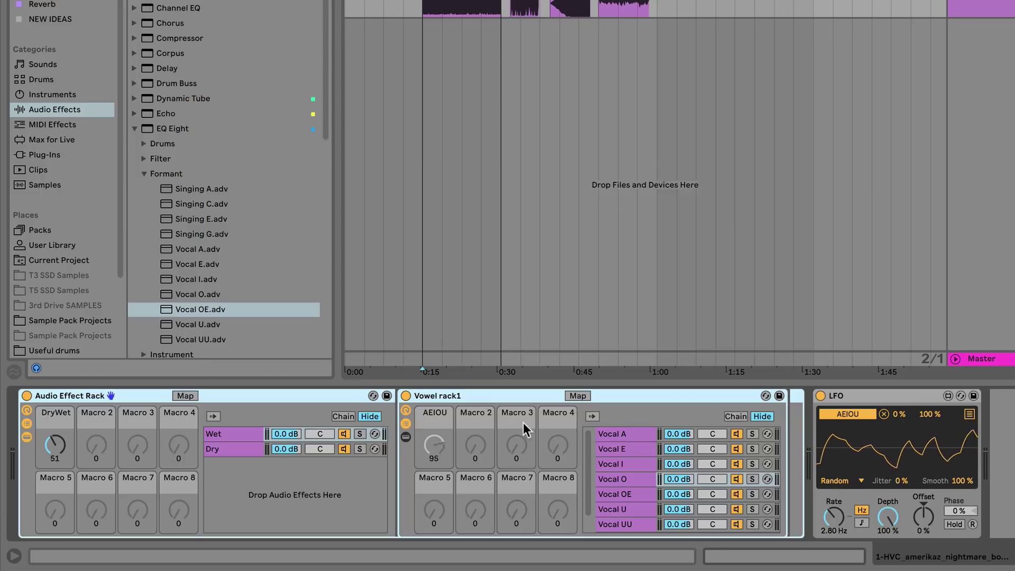
{"action": "left_click", "coordinate": [340, 397]}
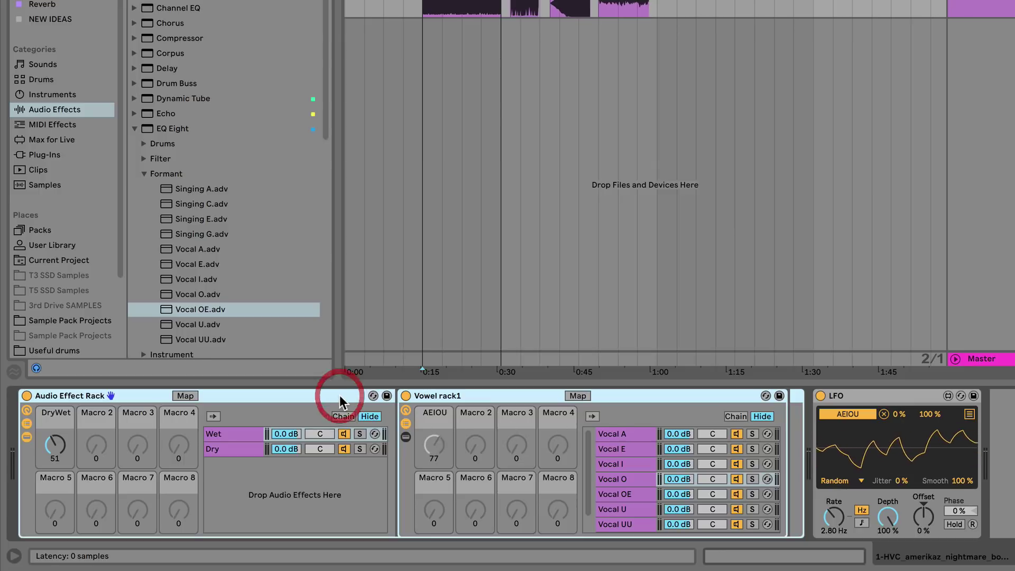
{"action": "left_click", "coordinate": [453, 394]}
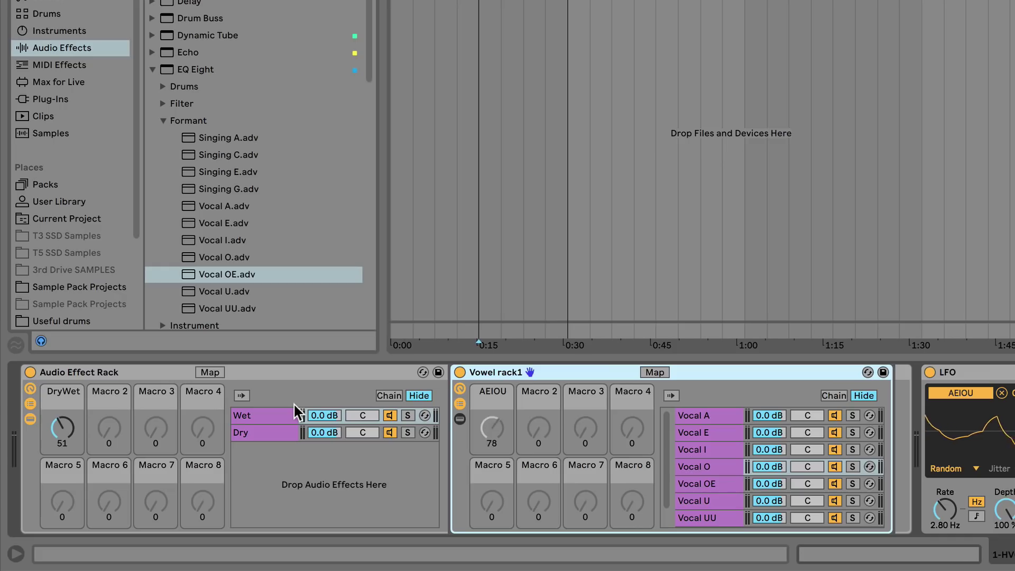
Select the outer Audio Effect Rack and compare the contents of its Wet and Dry chains, ending on Wet
{"action": "left_click", "coordinate": [284, 377]}
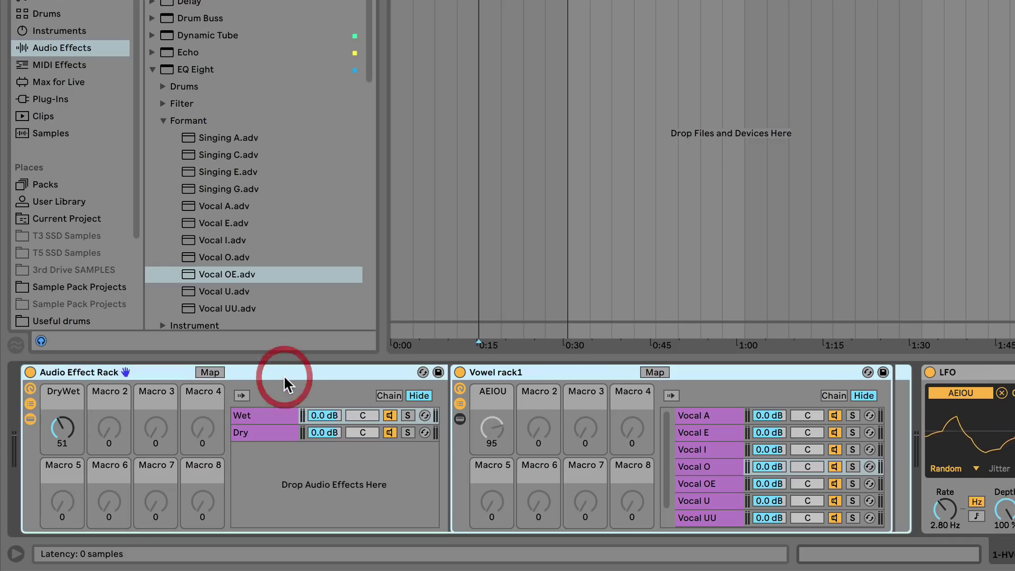
{"action": "left_click", "coordinate": [289, 414]}
{"action": "left_click", "coordinate": [284, 431]}
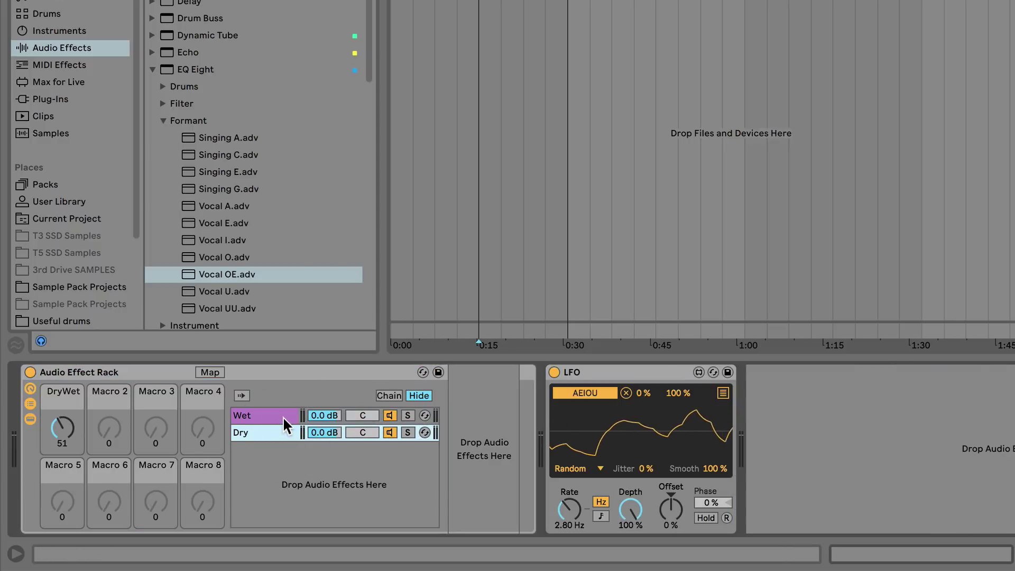
{"action": "left_click", "coordinate": [282, 417]}
{"action": "left_click", "coordinate": [281, 430]}
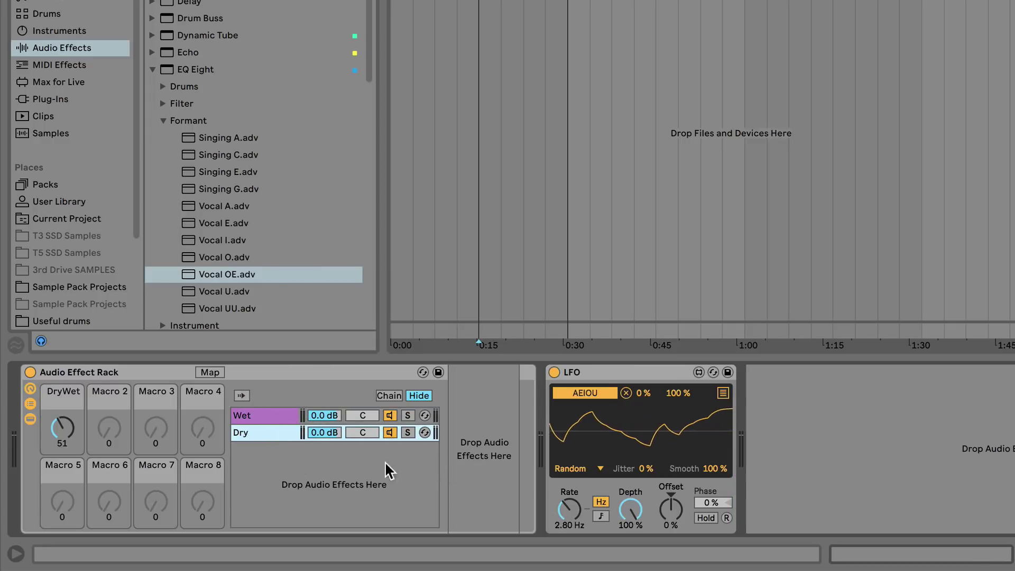
{"action": "left_click", "coordinate": [278, 419]}
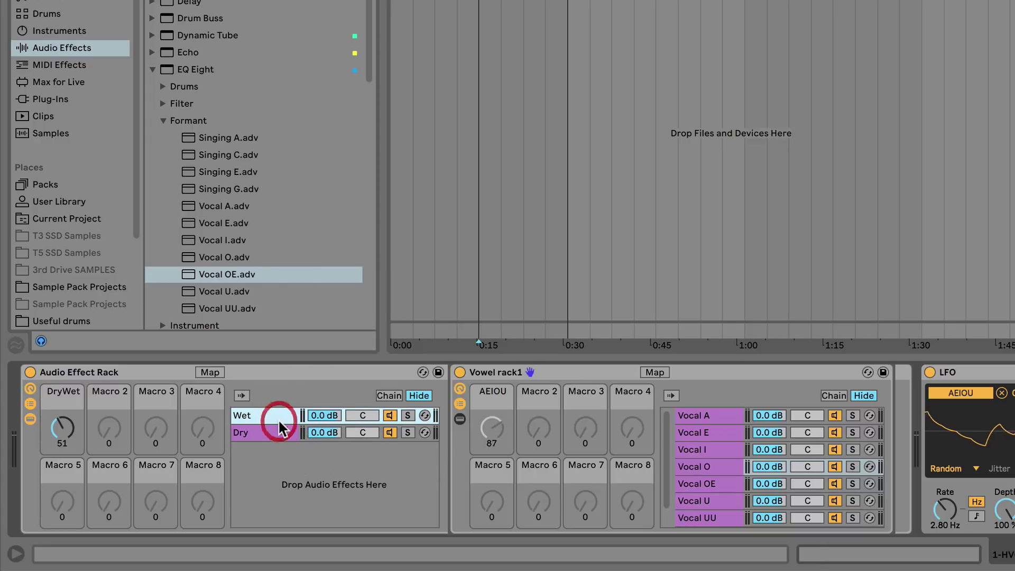
Show the chain zones of the Wet/Dry rack, and sweep the DryWet macro down to 0 and back up to 51
{"action": "left_click", "coordinate": [389, 396]}
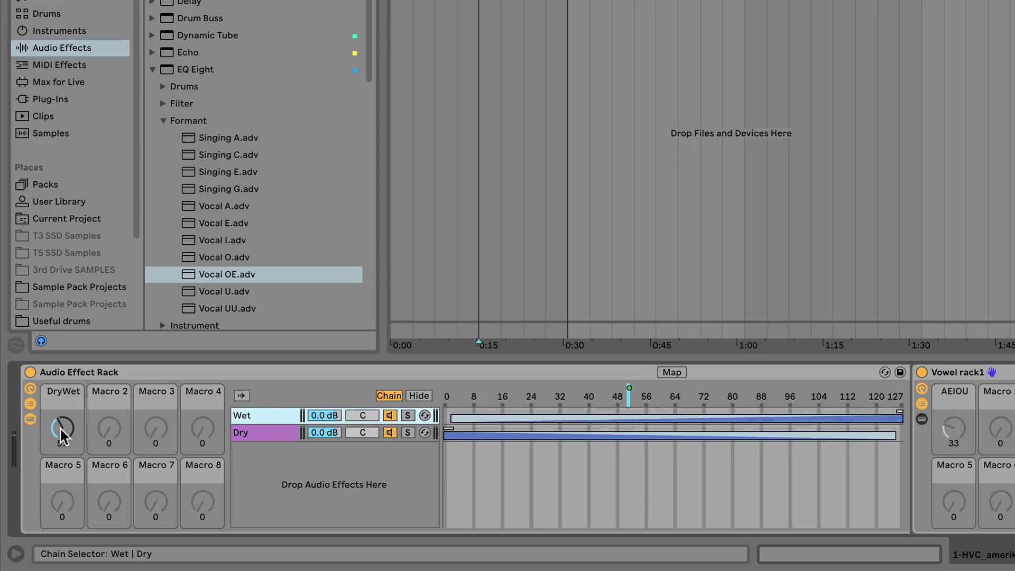
{"action": "mouse_move", "coordinate": [63, 436]}
{"action": "left_mouse_down"}
{"action": "mouse_move", "coordinate": [62, 386]}
{"action": "mouse_move", "coordinate": [62, 476]}
{"action": "left_mouse_up"}
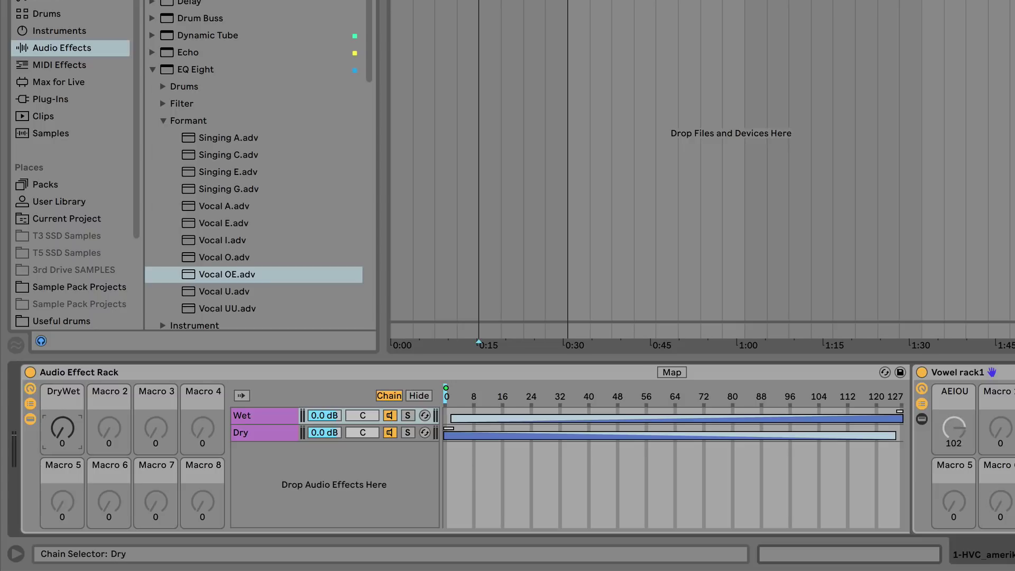
{"action": "left_click_drag", "start_coordinate": [62, 476], "coordinate": [62, 393]}
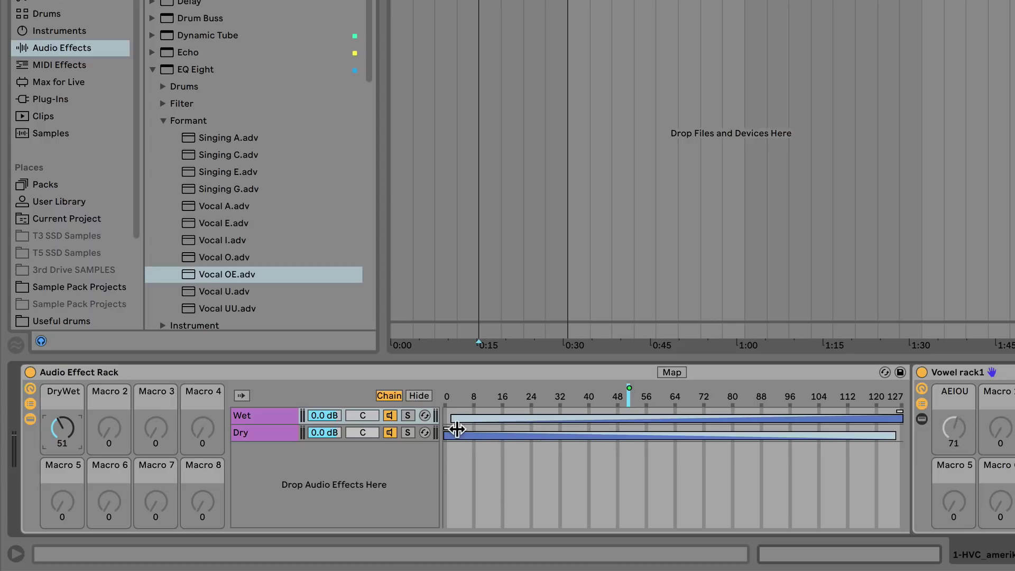
Shorten the Dry chain's fade-out so it starts at about 93, and hide the chain zones and the browser
{"action": "left_click_drag", "start_coordinate": [451, 430], "coordinate": [773, 429]}
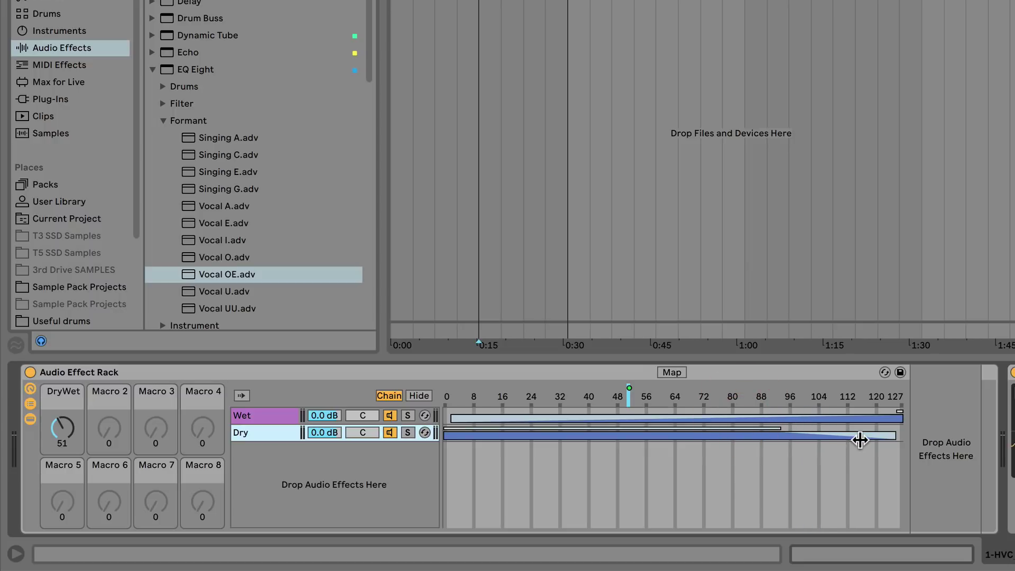
{"action": "left_click_drag", "start_coordinate": [861, 439], "coordinate": [865, 448]}
{"action": "left_click", "coordinate": [412, 399]}
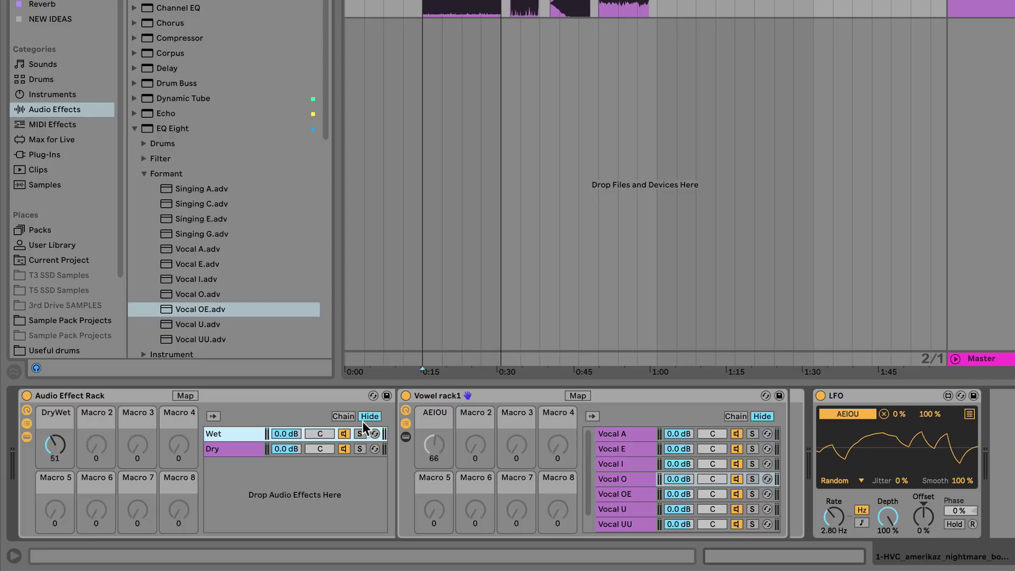
{"action": "key", "text": "ctrl+alt+b"}
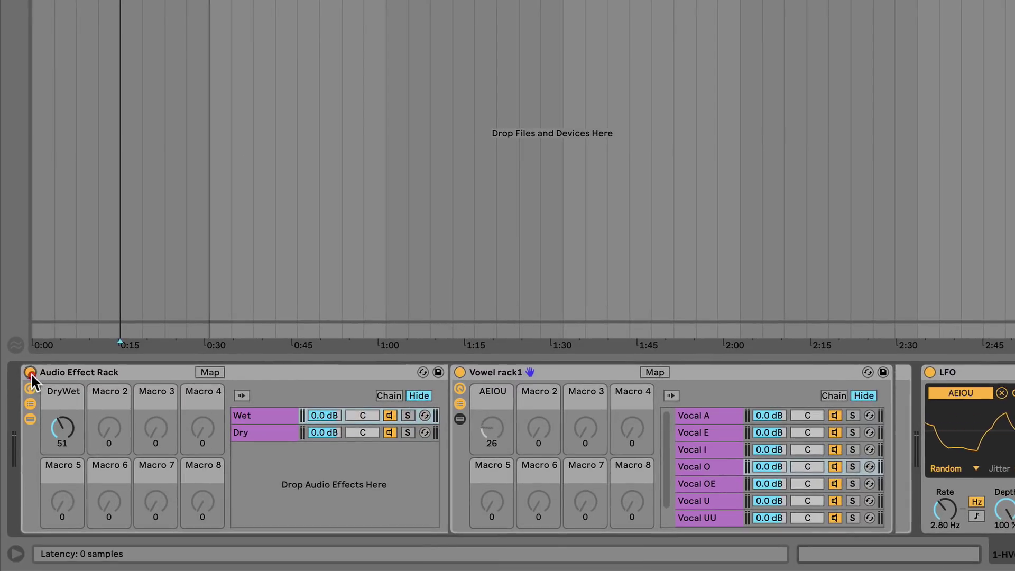
Compare playback of the looped SLT_125_Abraham clip with the outer Audio Effect Rack bypassed and active, ending with the rack on
{"action": "left_click", "coordinate": [30, 372]}
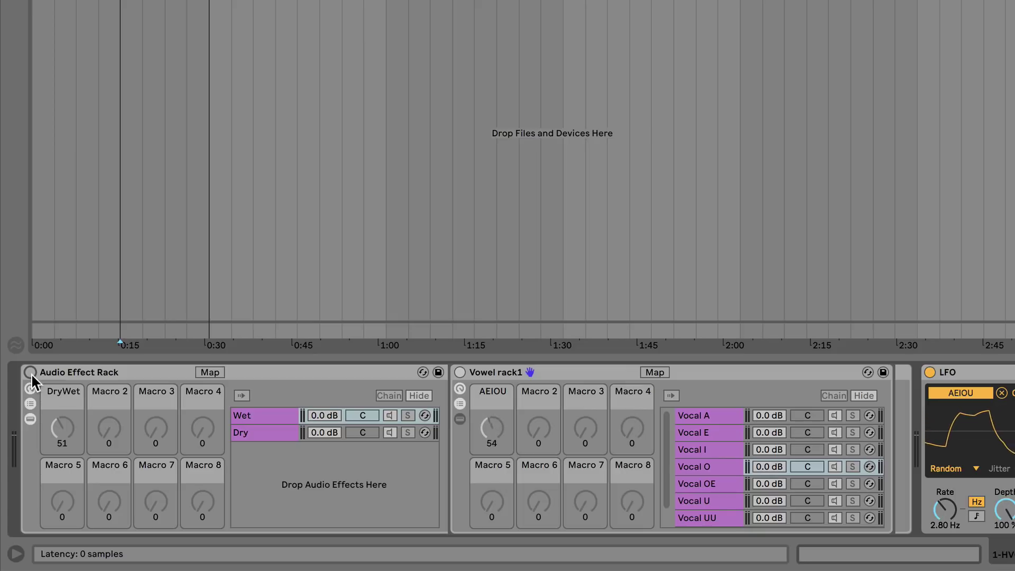
{"action": "left_click", "coordinate": [30, 373]}
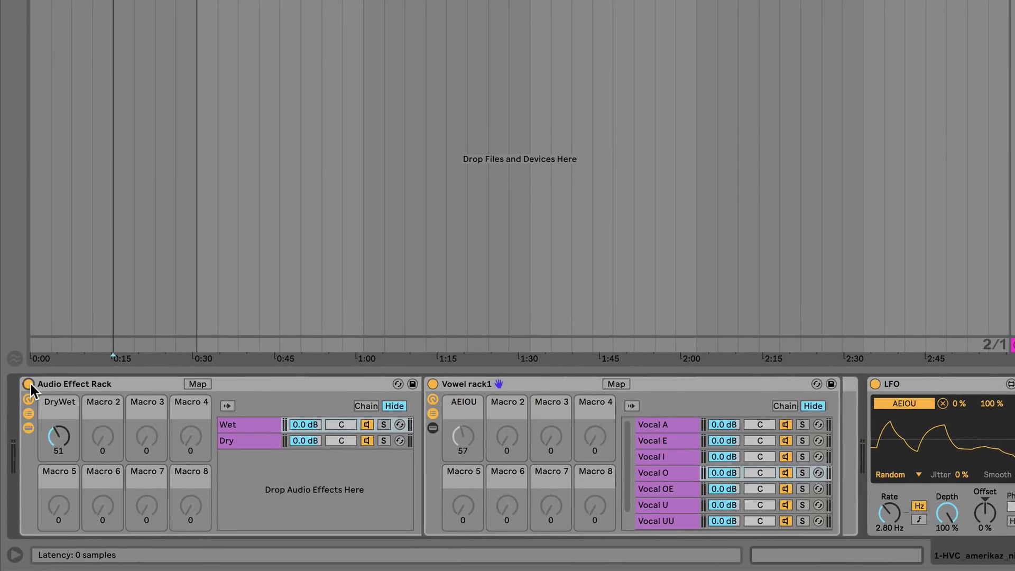
{"action": "left_click", "coordinate": [28, 384]}
{"action": "key", "text": "space"}
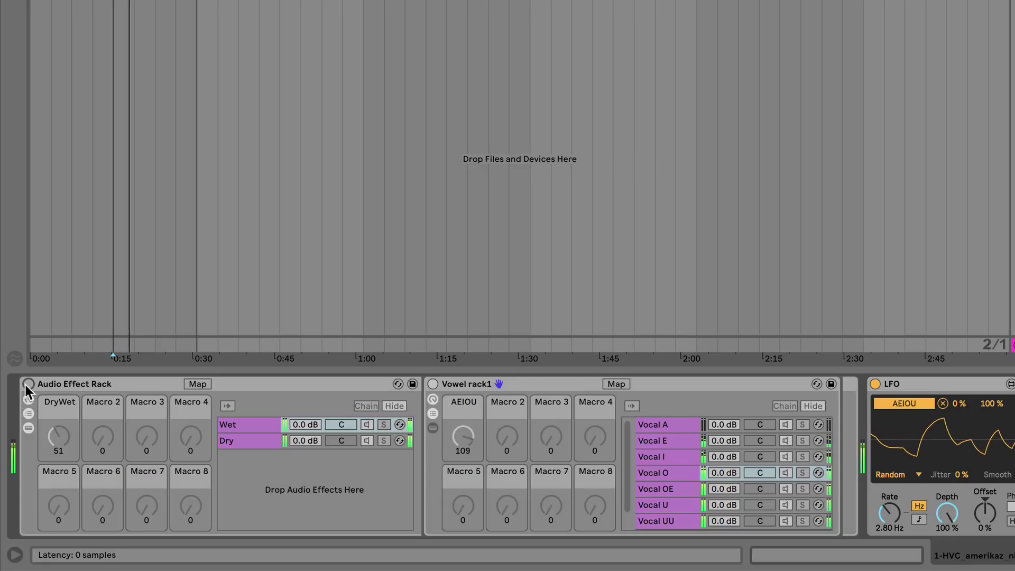
{"action": "left_click", "coordinate": [28, 384]}
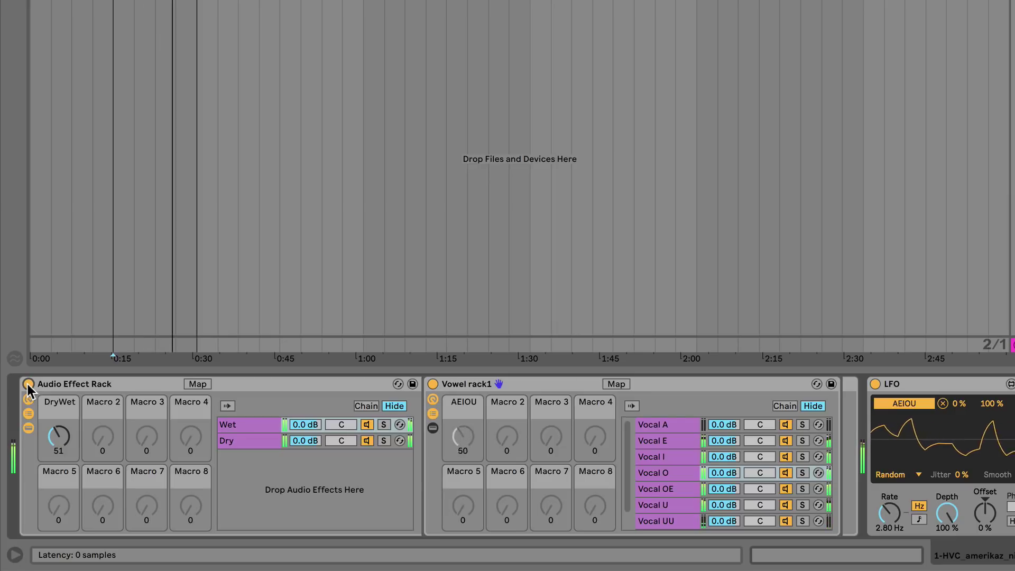
{"action": "left_click", "coordinate": [29, 384]}
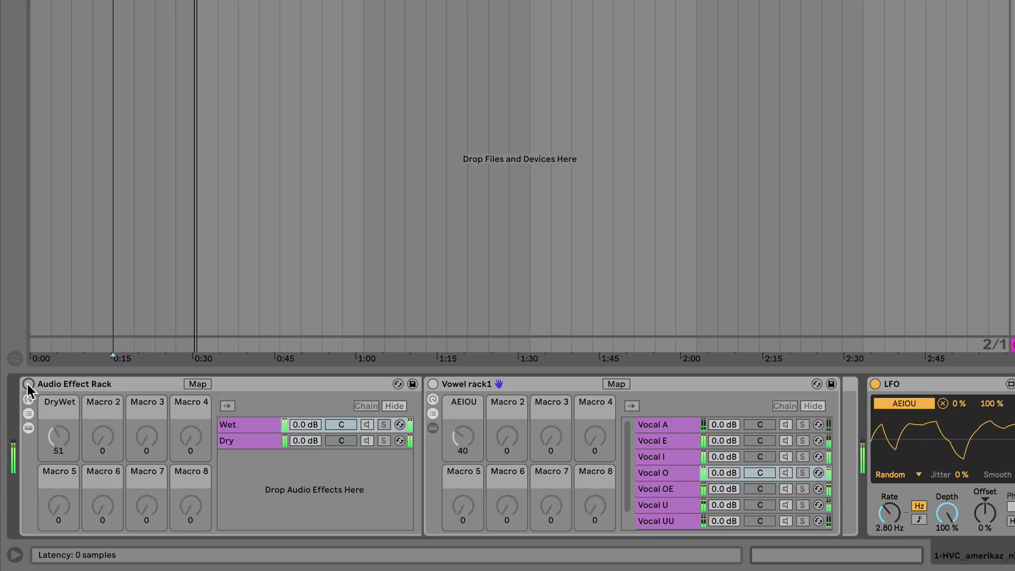
{"action": "left_click", "coordinate": [28, 384]}
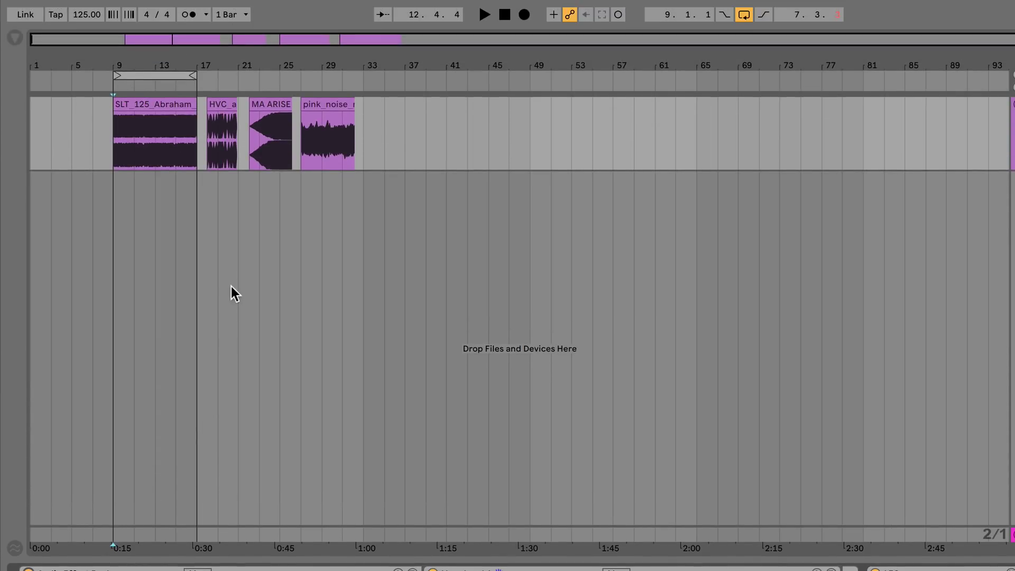
Loop the HVC clip and compare its playback with the outer Audio Effect Rack bypassed and active, ending with the rack on
{"action": "left_click", "coordinate": [204, 158]}
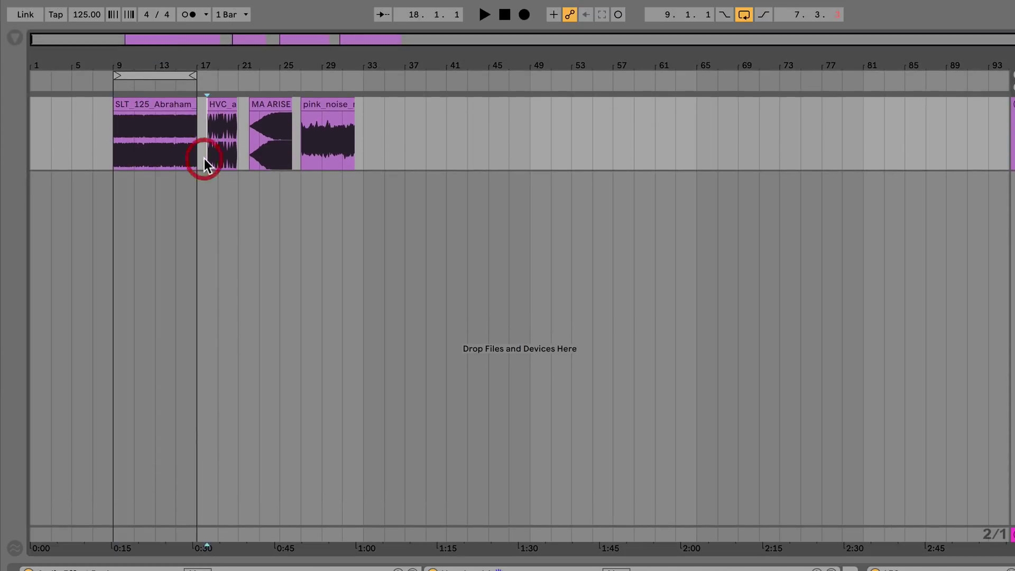
{"action": "left_click", "coordinate": [222, 104]}
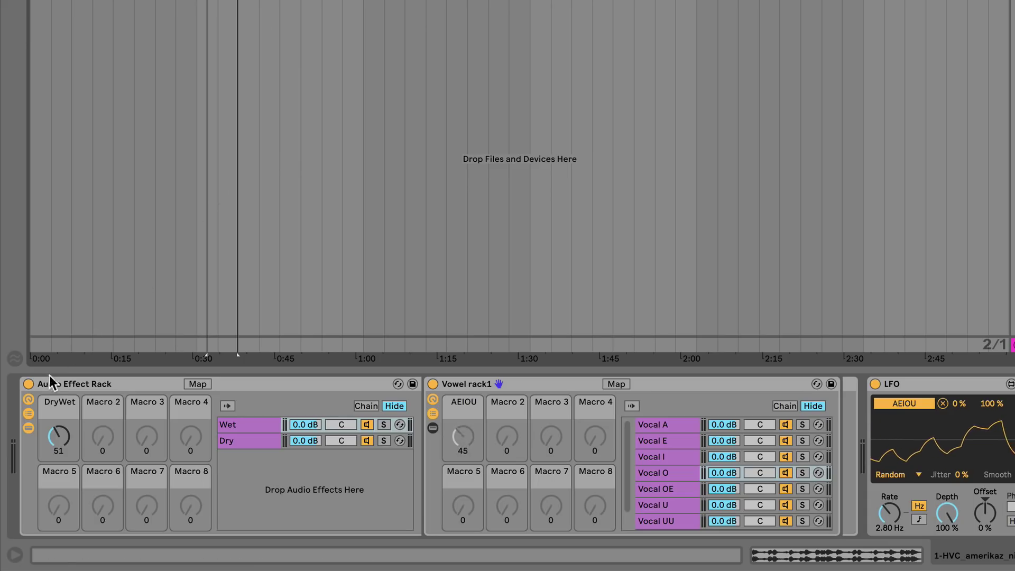
{"action": "left_click", "coordinate": [30, 384]}
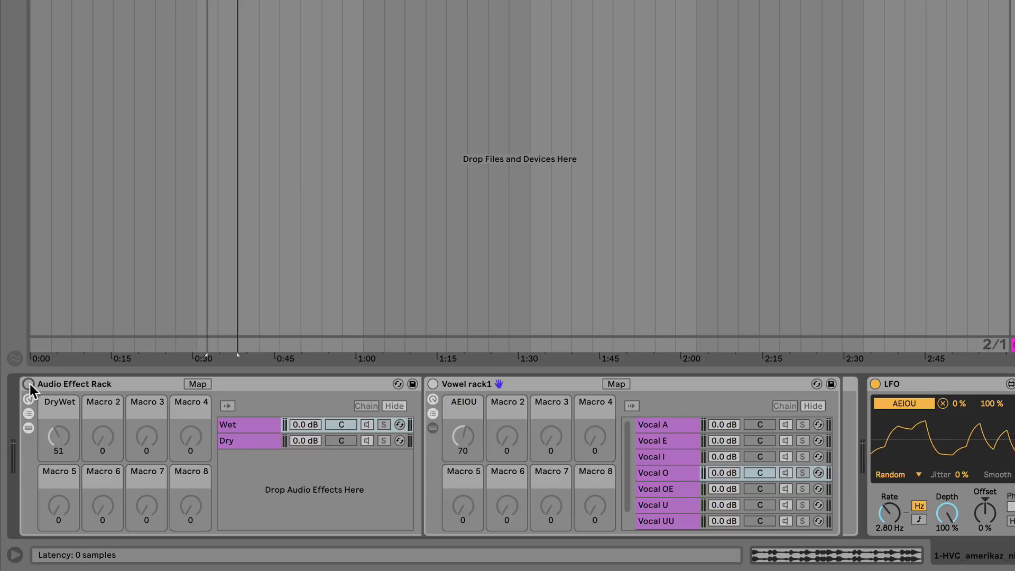
{"action": "key", "text": "space"}
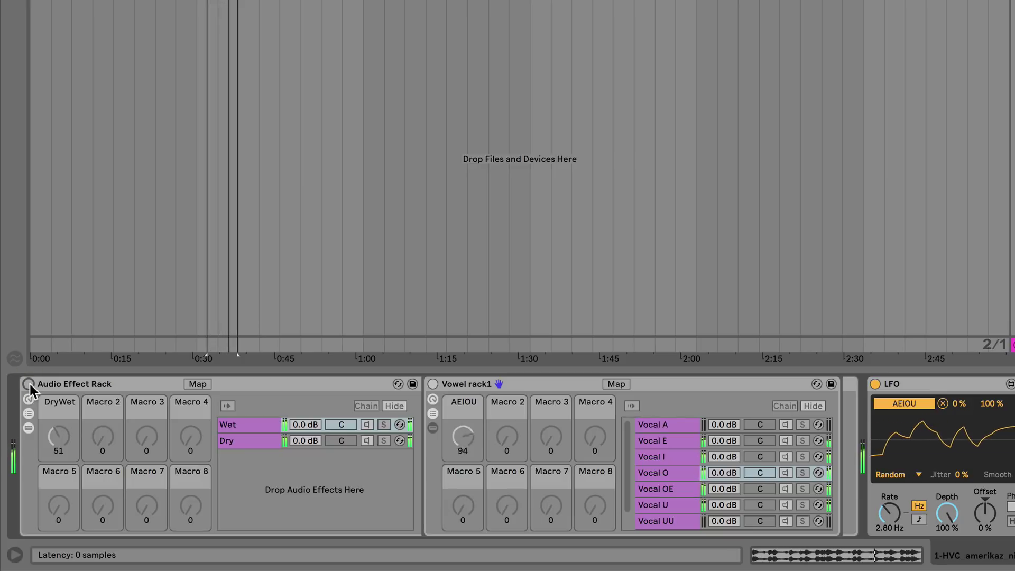
{"action": "left_click", "coordinate": [29, 384]}
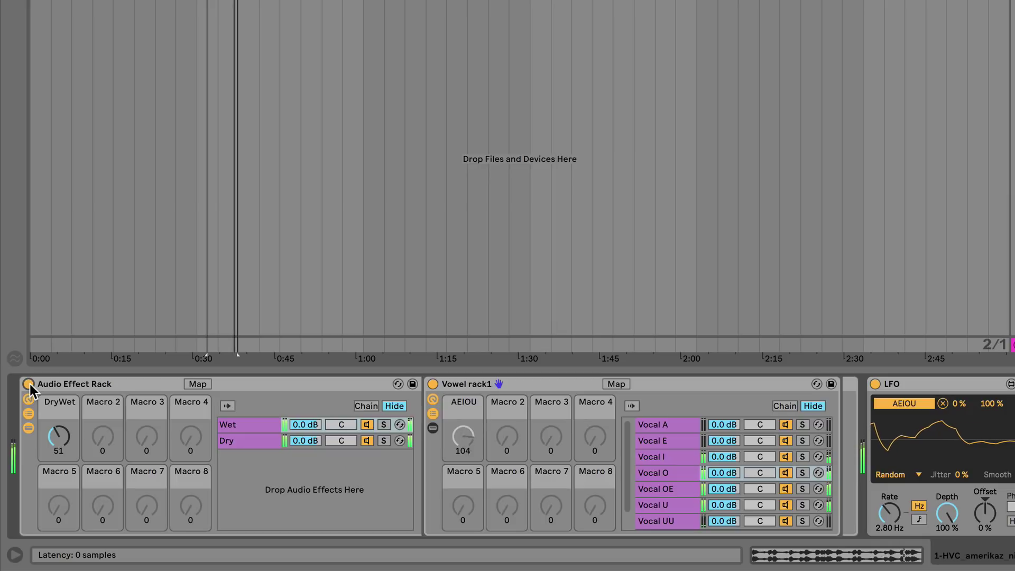
{"action": "left_click", "coordinate": [28, 384]}
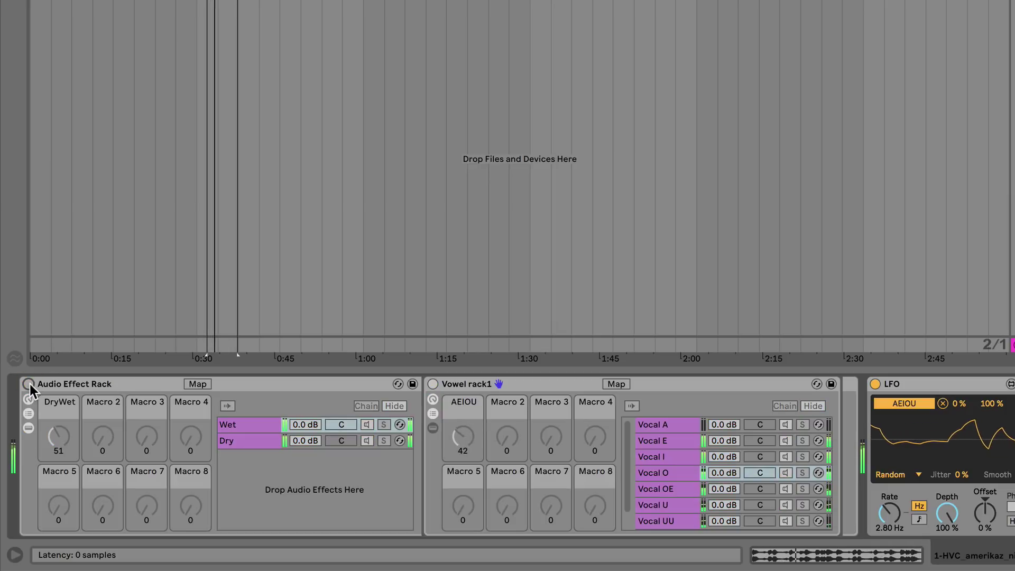
{"action": "left_click", "coordinate": [29, 384]}
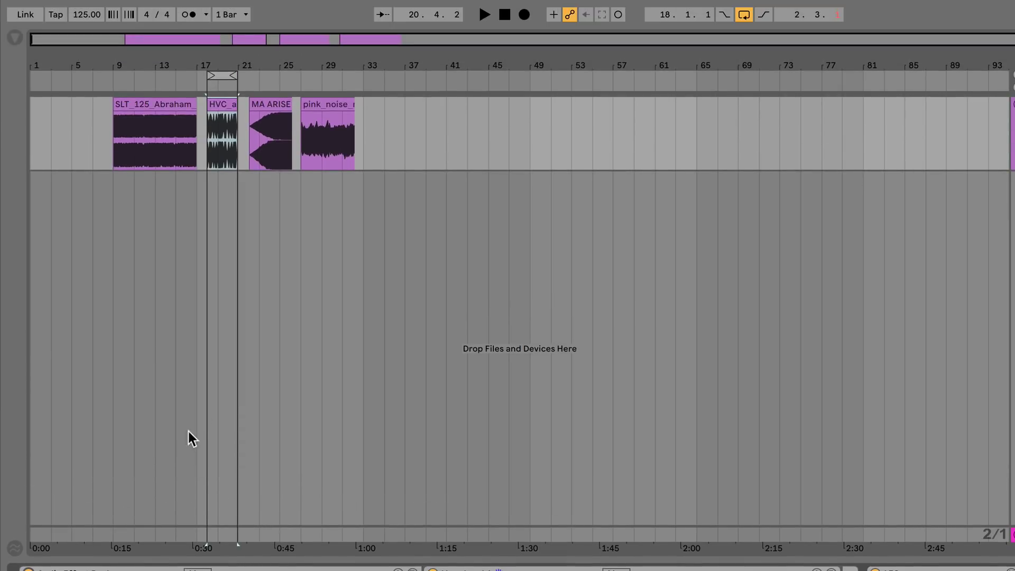
Loop the MA ARISE clip and compare its playback with the outer Audio Effect Rack bypassed and active, ending with the rack on
{"action": "left_click", "coordinate": [247, 108]}
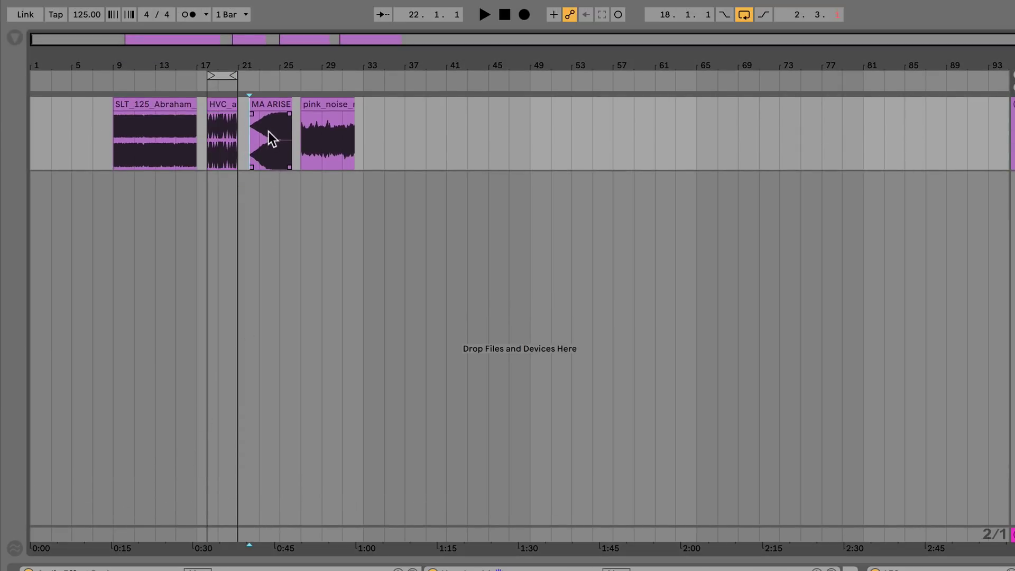
{"action": "left_click", "coordinate": [267, 106]}
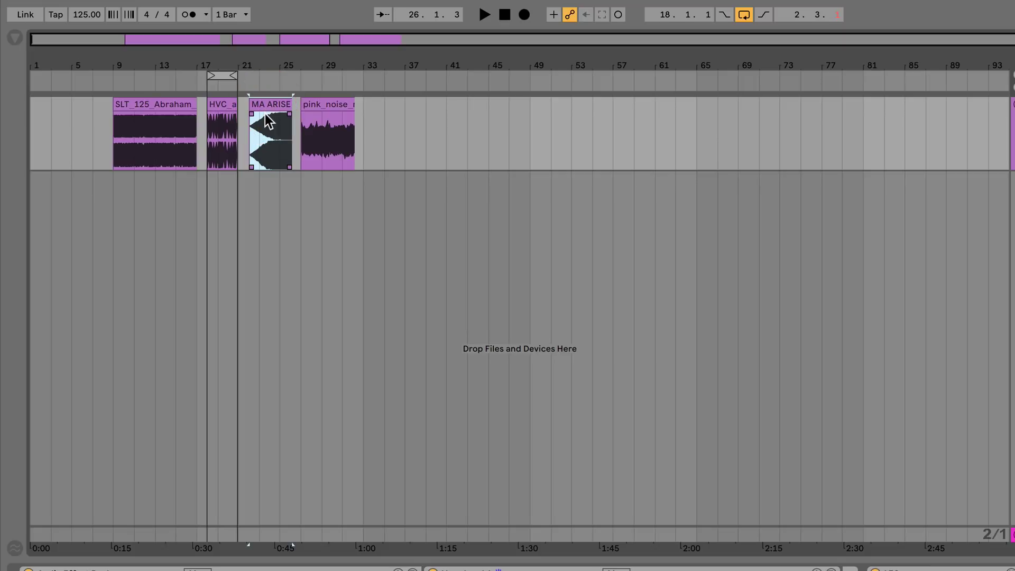
{"action": "key", "text": "ctrl+l"}
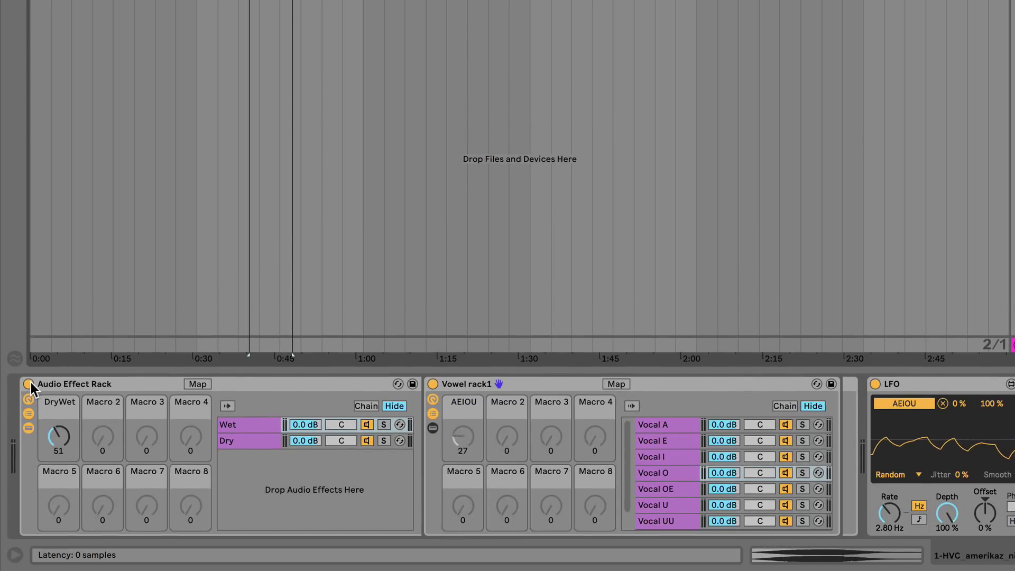
{"action": "left_click", "coordinate": [29, 384]}
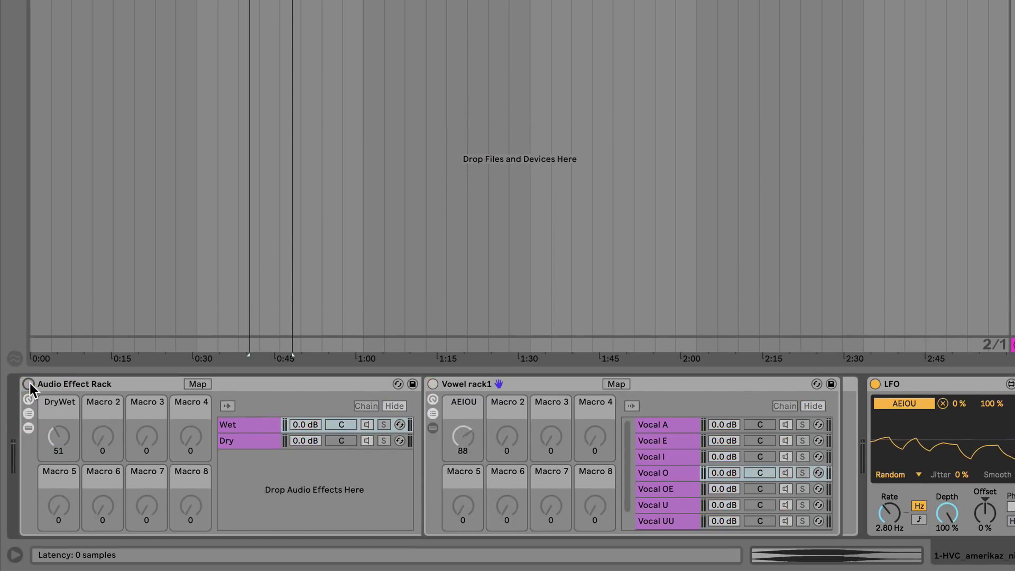
{"action": "key", "text": "space"}
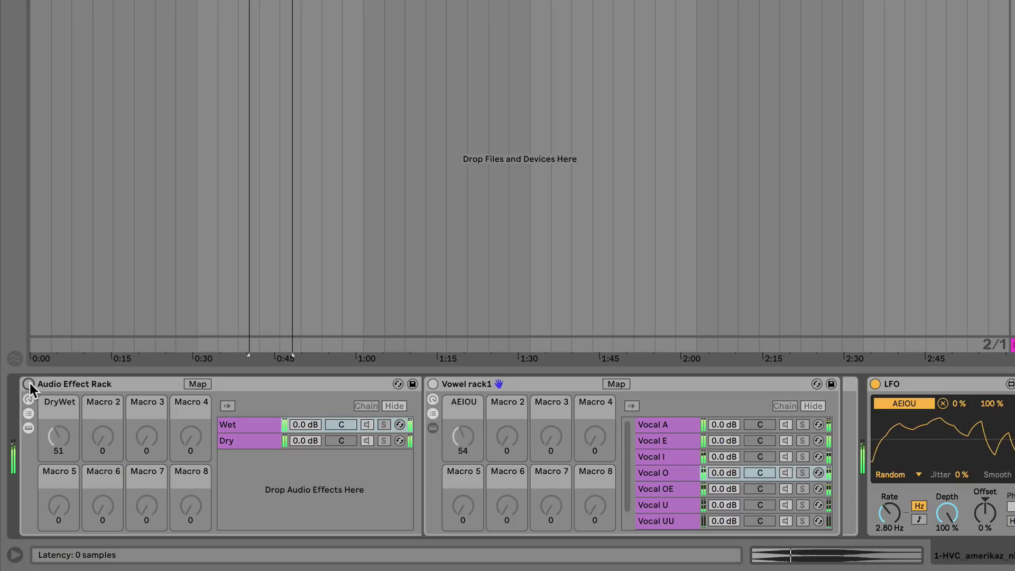
{"action": "left_click", "coordinate": [28, 384]}
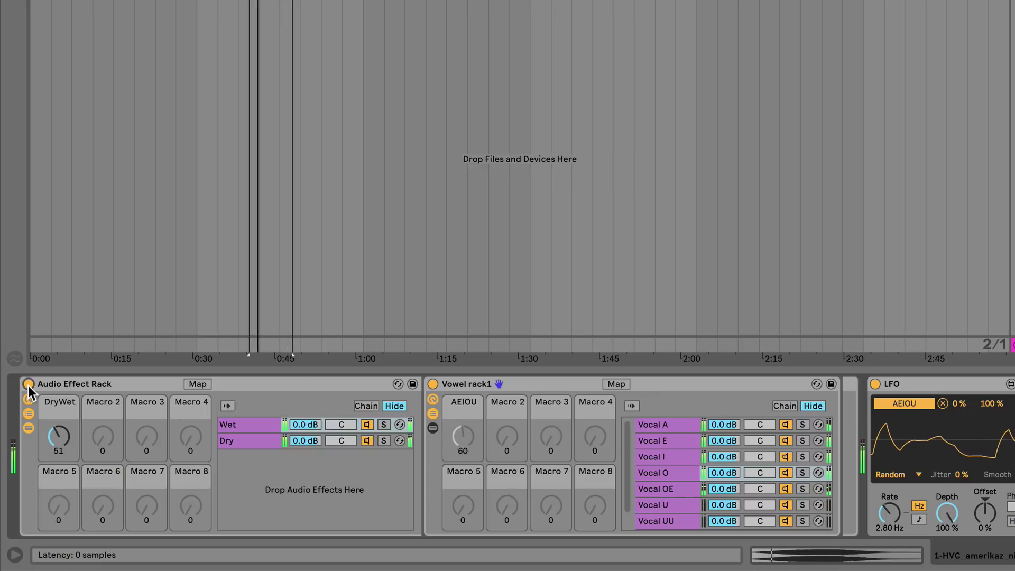
{"action": "left_click", "coordinate": [28, 384]}
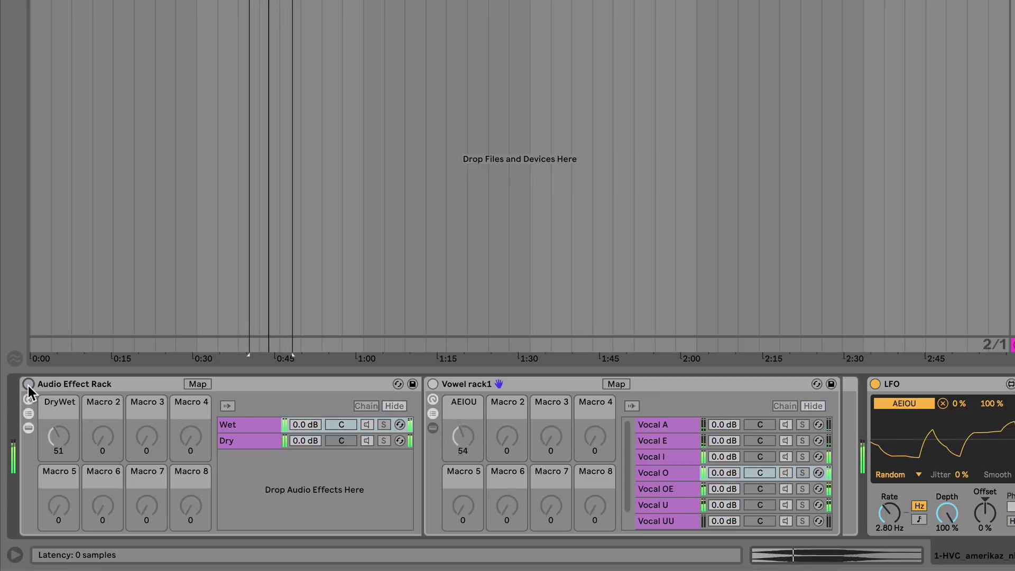
{"action": "left_click", "coordinate": [28, 383]}
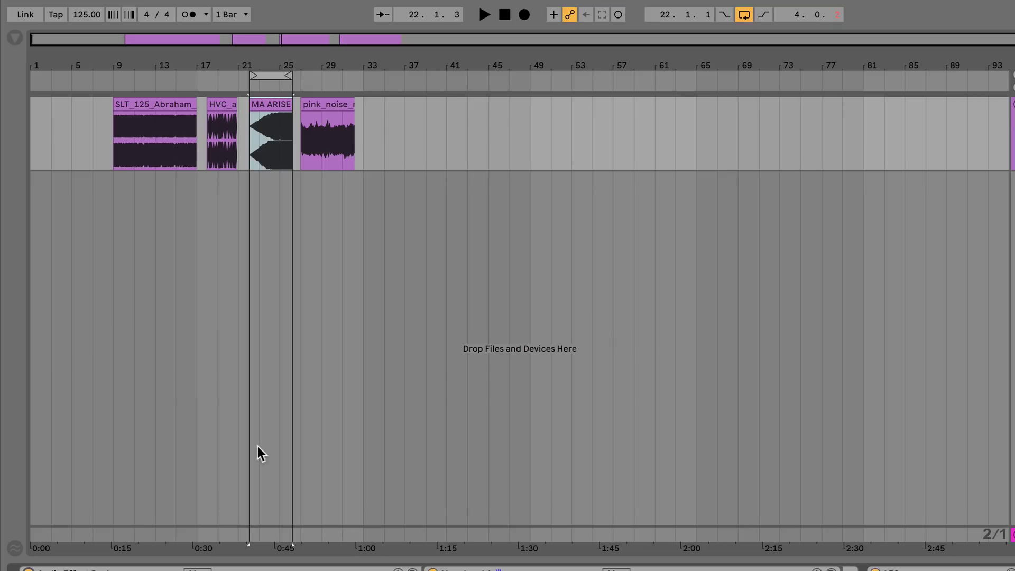
Loop the pink noise clip and play it with the outer Audio Effect Rack bypassed, then switch the rack back on to compare
{"action": "left_click", "coordinate": [315, 101]}
{"action": "left_click", "coordinate": [316, 100]}
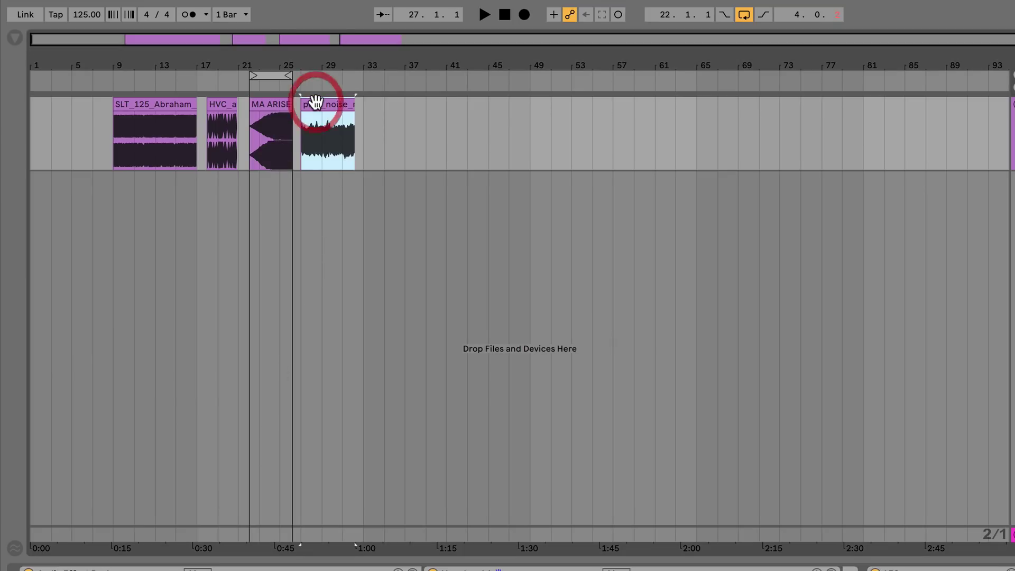
{"action": "key", "text": "ctrl+l"}
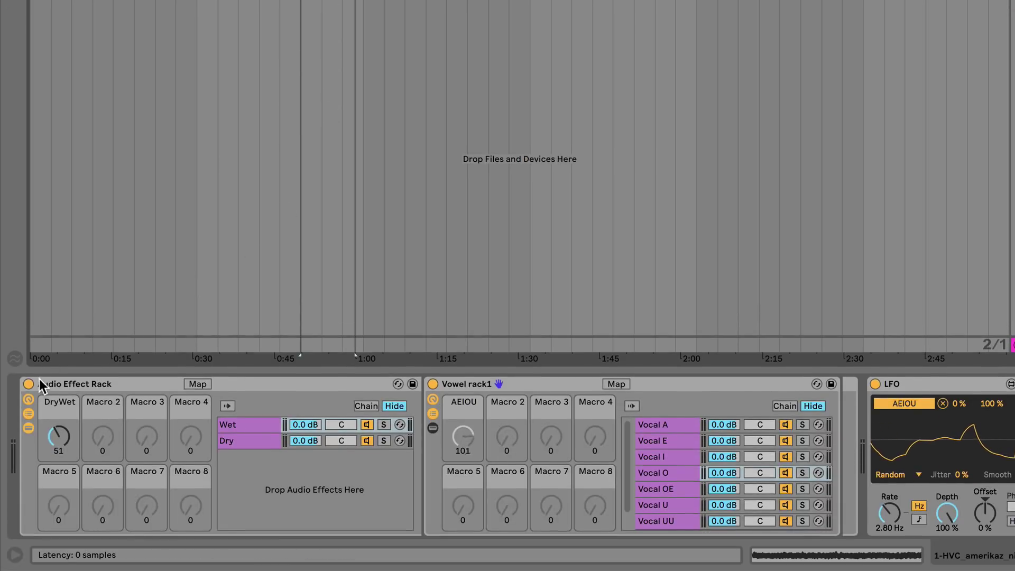
{"action": "left_click", "coordinate": [27, 383]}
{"action": "key", "text": "space"}
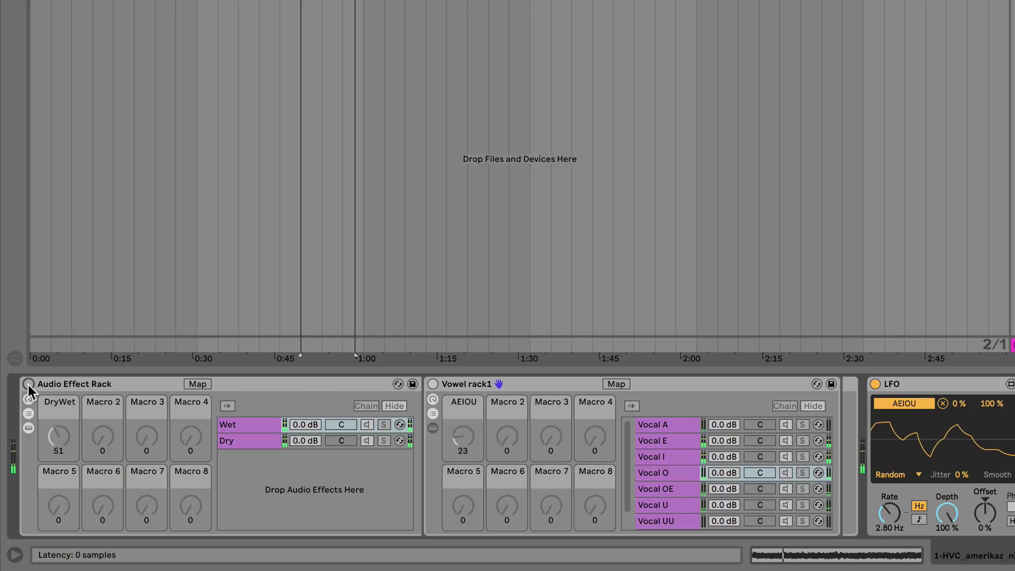
{"action": "left_click", "coordinate": [28, 384]}
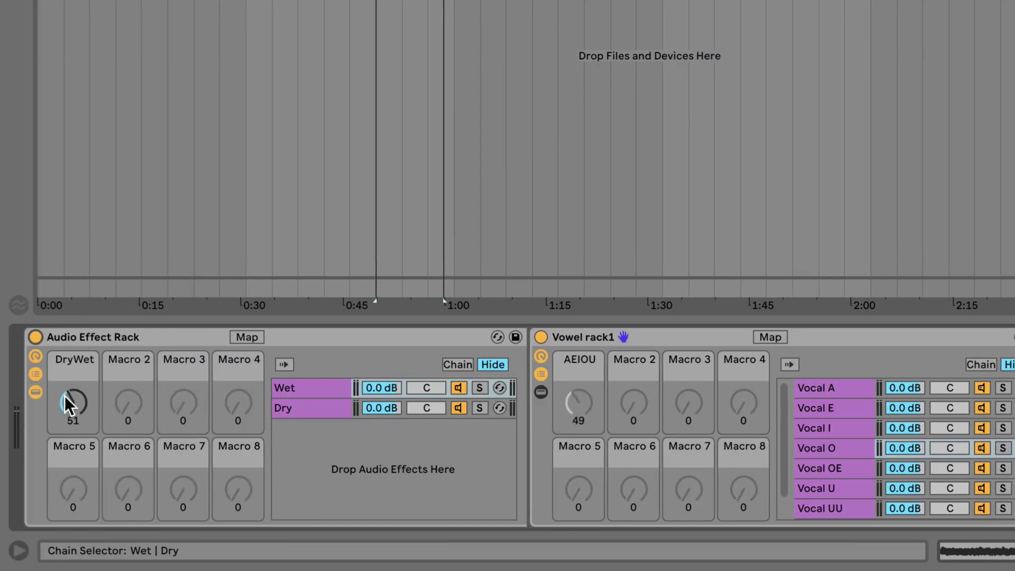
Raise the outer rack's DryWet macro from the mixed setting to 127 while auditioning the looped pink noise clip, ending with playback stopped
{"action": "mouse_move", "coordinate": [66, 402]}
{"action": "left_mouse_down"}
{"action": "mouse_move", "coordinate": [66, 386]}
{"action": "mouse_move", "coordinate": [66, 406]}
{"action": "left_mouse_up"}
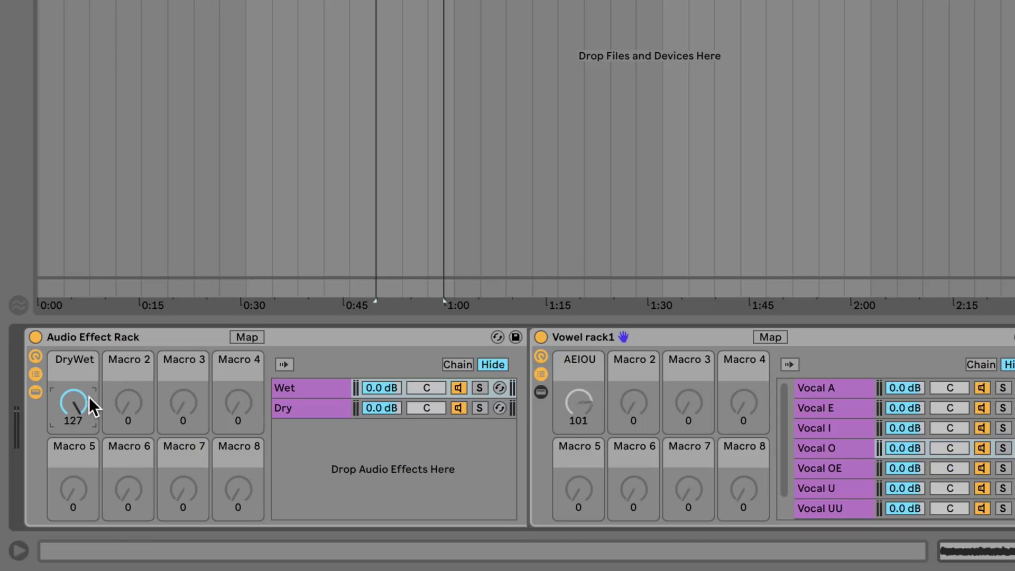
{"action": "key", "text": "space"}
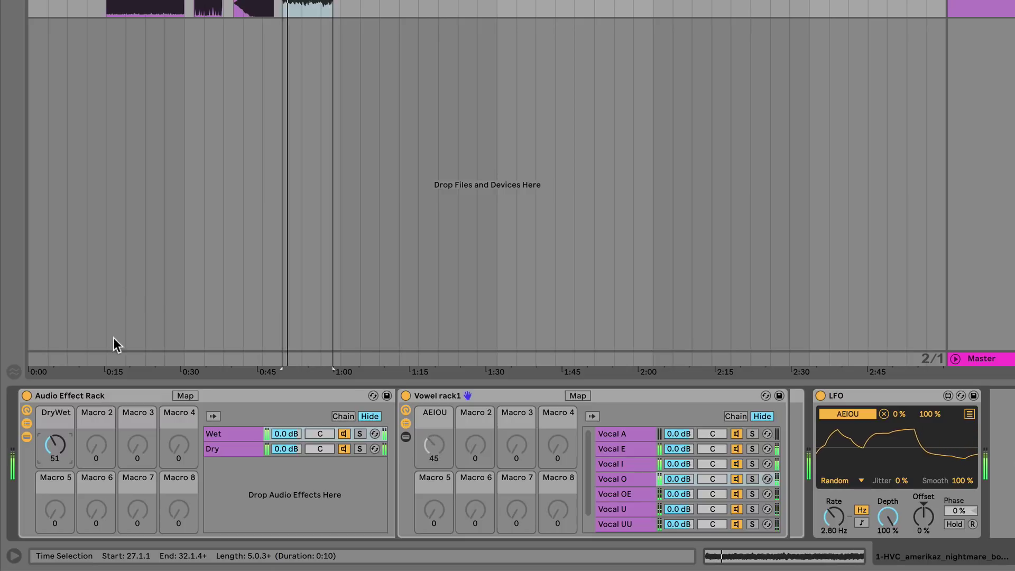
{"action": "left_click_drag", "start_coordinate": [53, 443], "coordinate": [53, 404]}
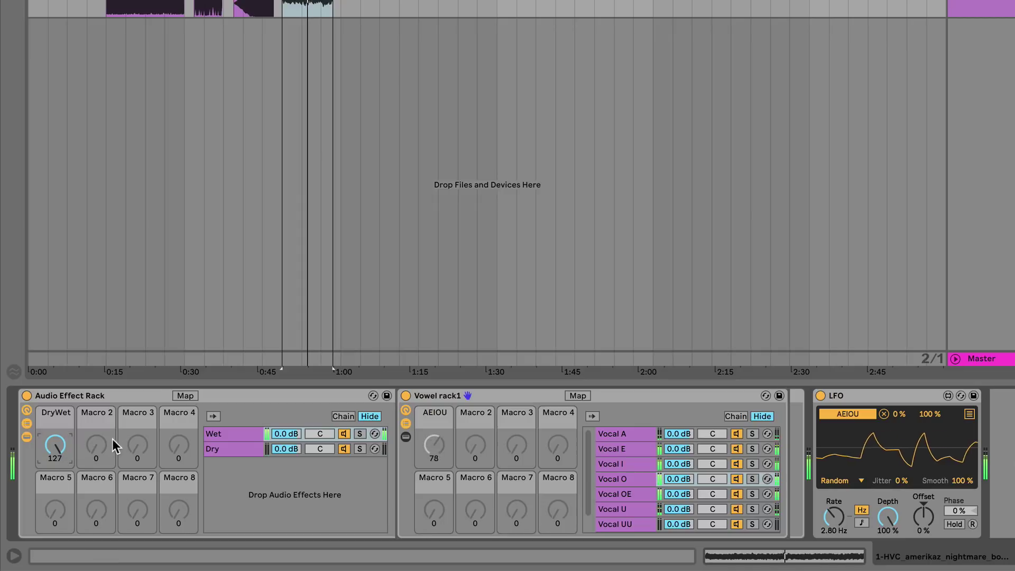
{"action": "key", "text": "space"}
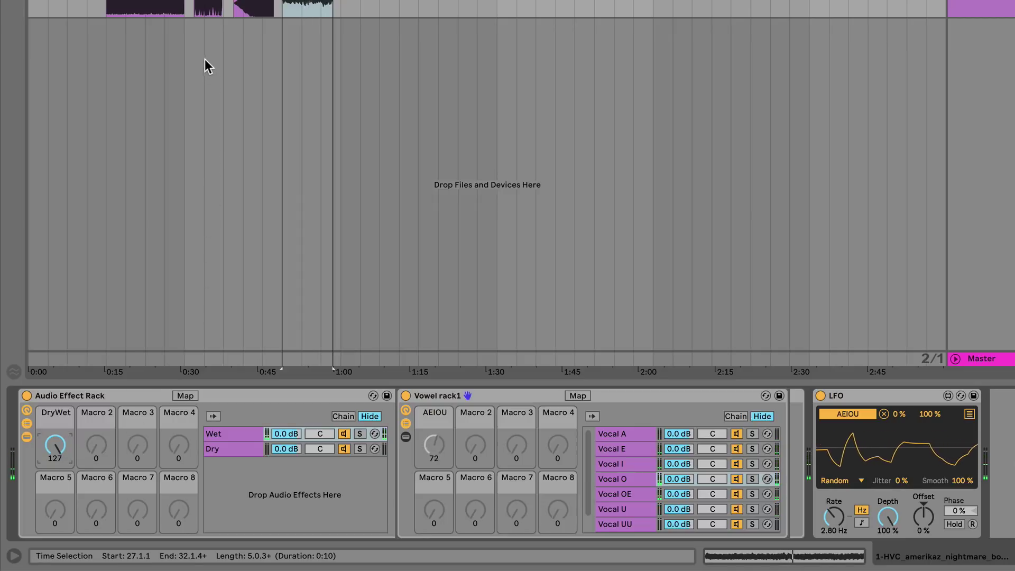
Play the SLT_125_Abraham clip and the HVC clip from their starts with the DryWet macro at 127
{"action": "left_click", "coordinate": [106, 8]}
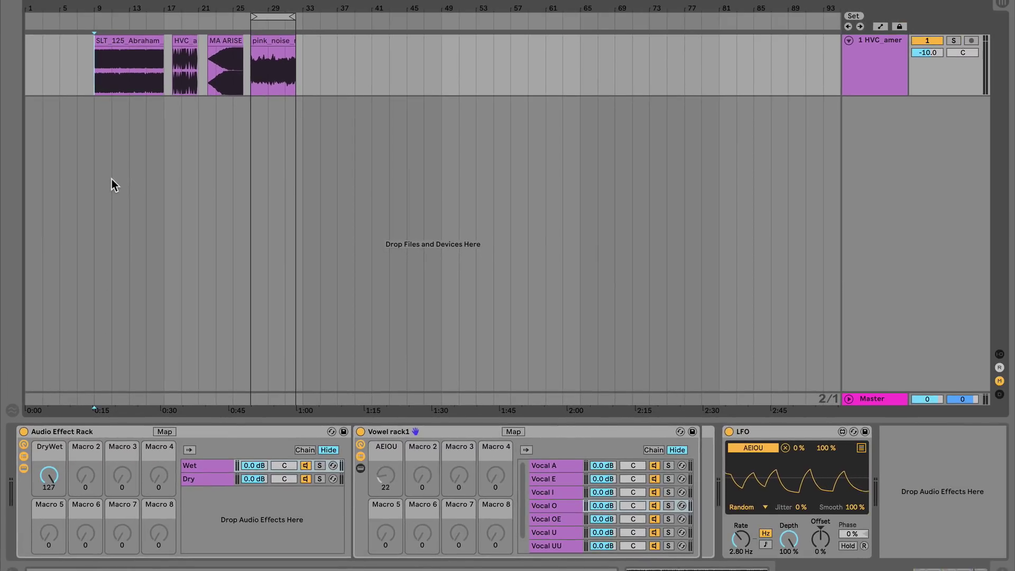
{"action": "key", "text": "space"}
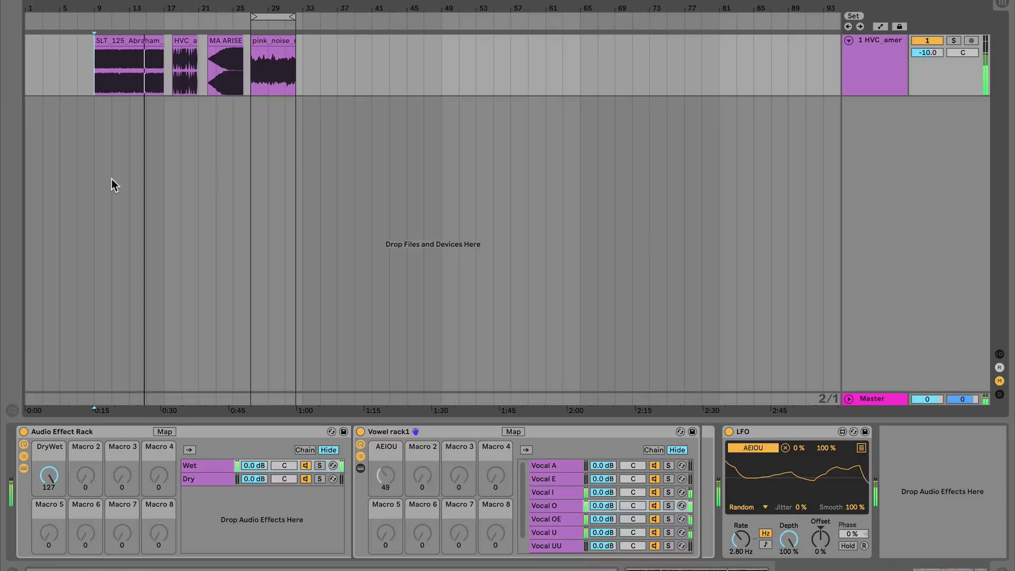
{"action": "key", "text": "space"}
{"action": "left_click", "coordinate": [169, 46]}
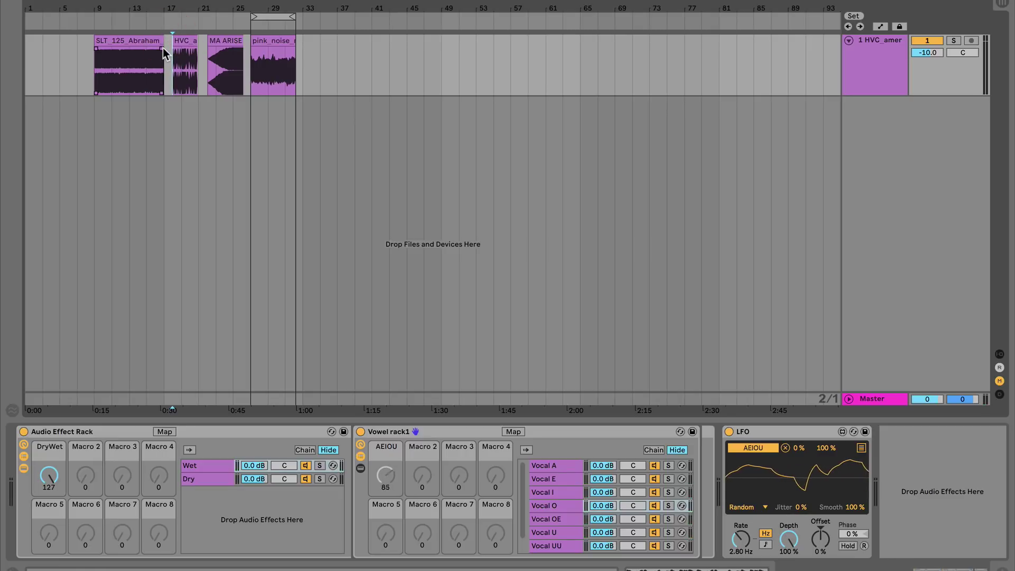
{"action": "key", "text": "space"}
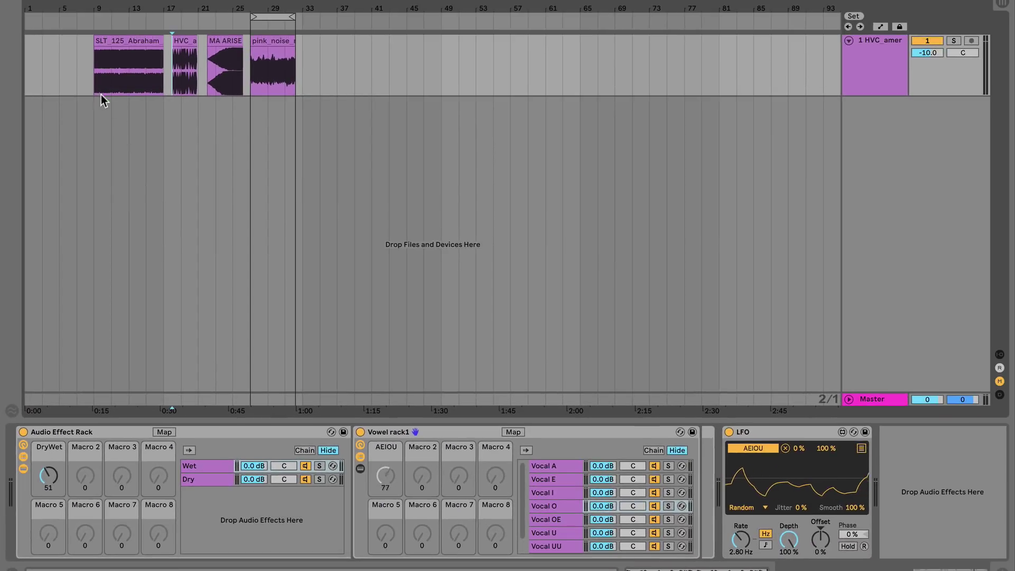
Play the SLT_125_Abraham clip from its start with the DryWet macro at 51
{"action": "left_click", "coordinate": [88, 81]}
{"action": "key", "text": "space"}
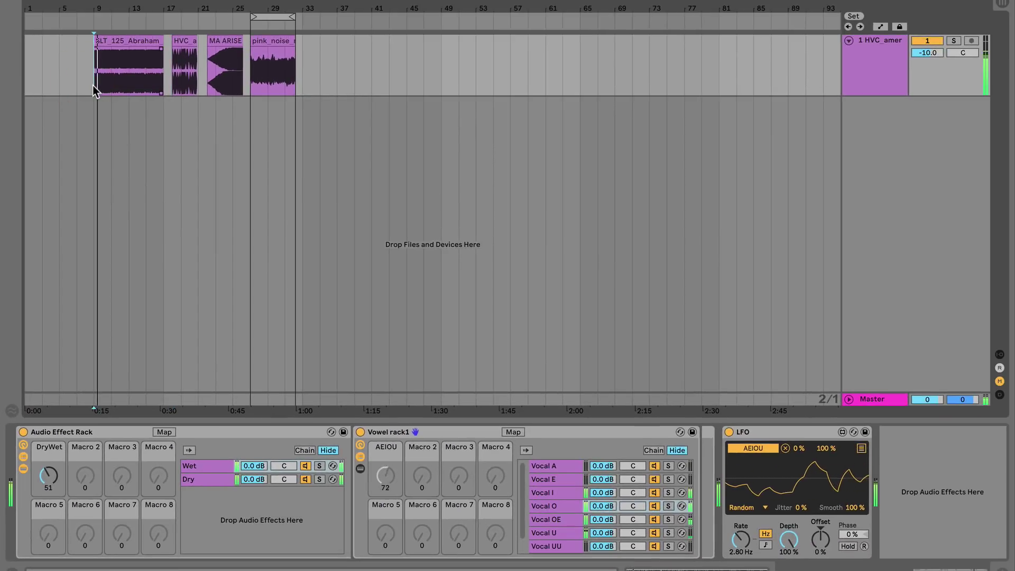